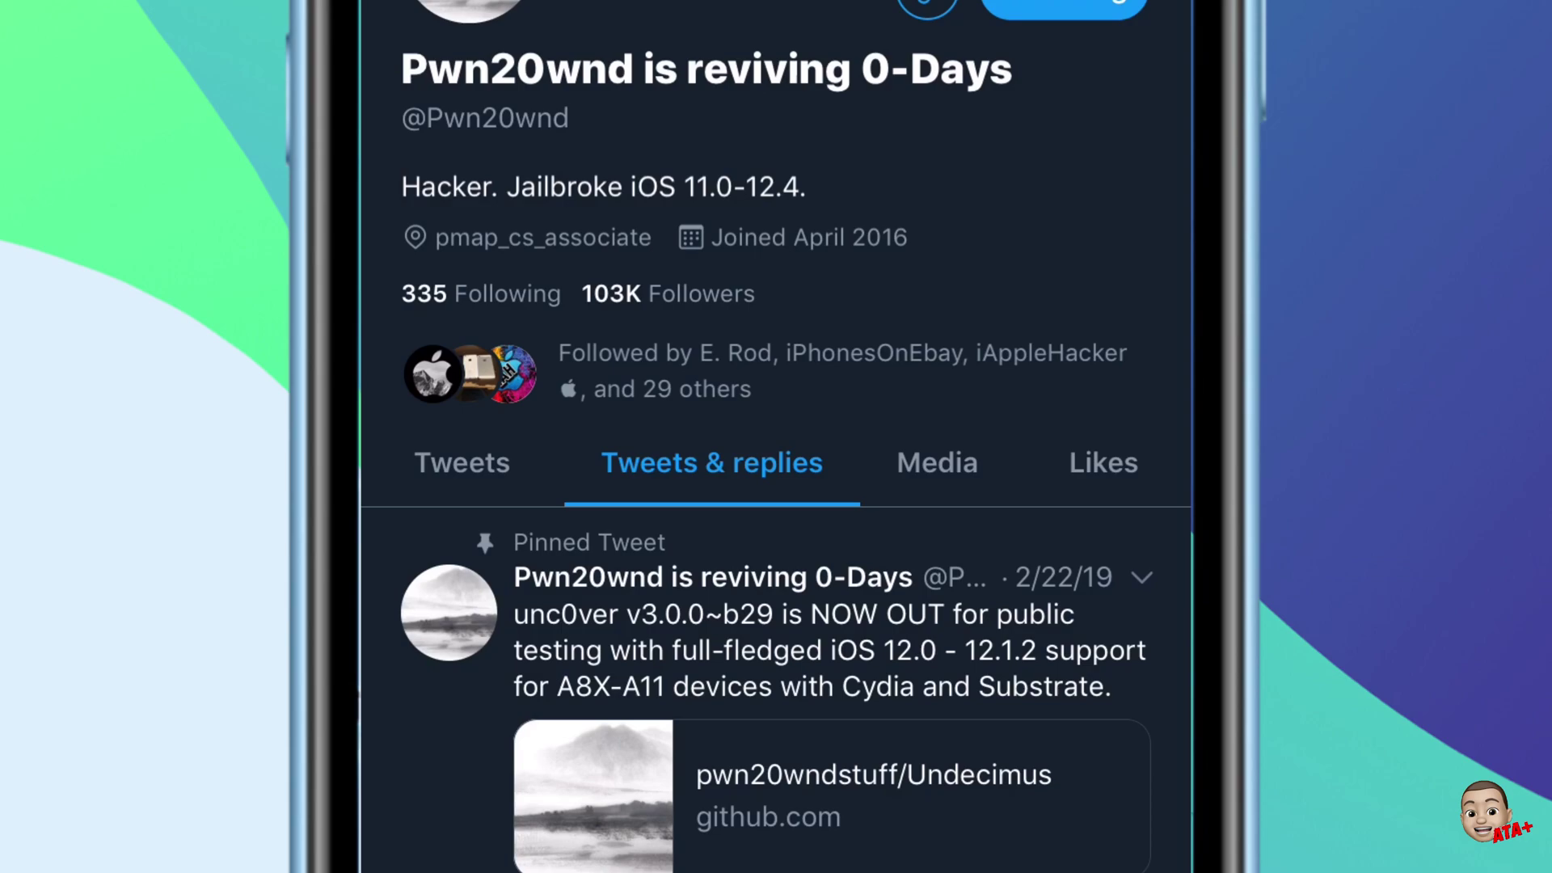
Scroll through Pwn20wnd's Tweets & replies to the tweet advising A12–A12X users to update to iOS 12.4.
scroll(777, 436, down, 2)
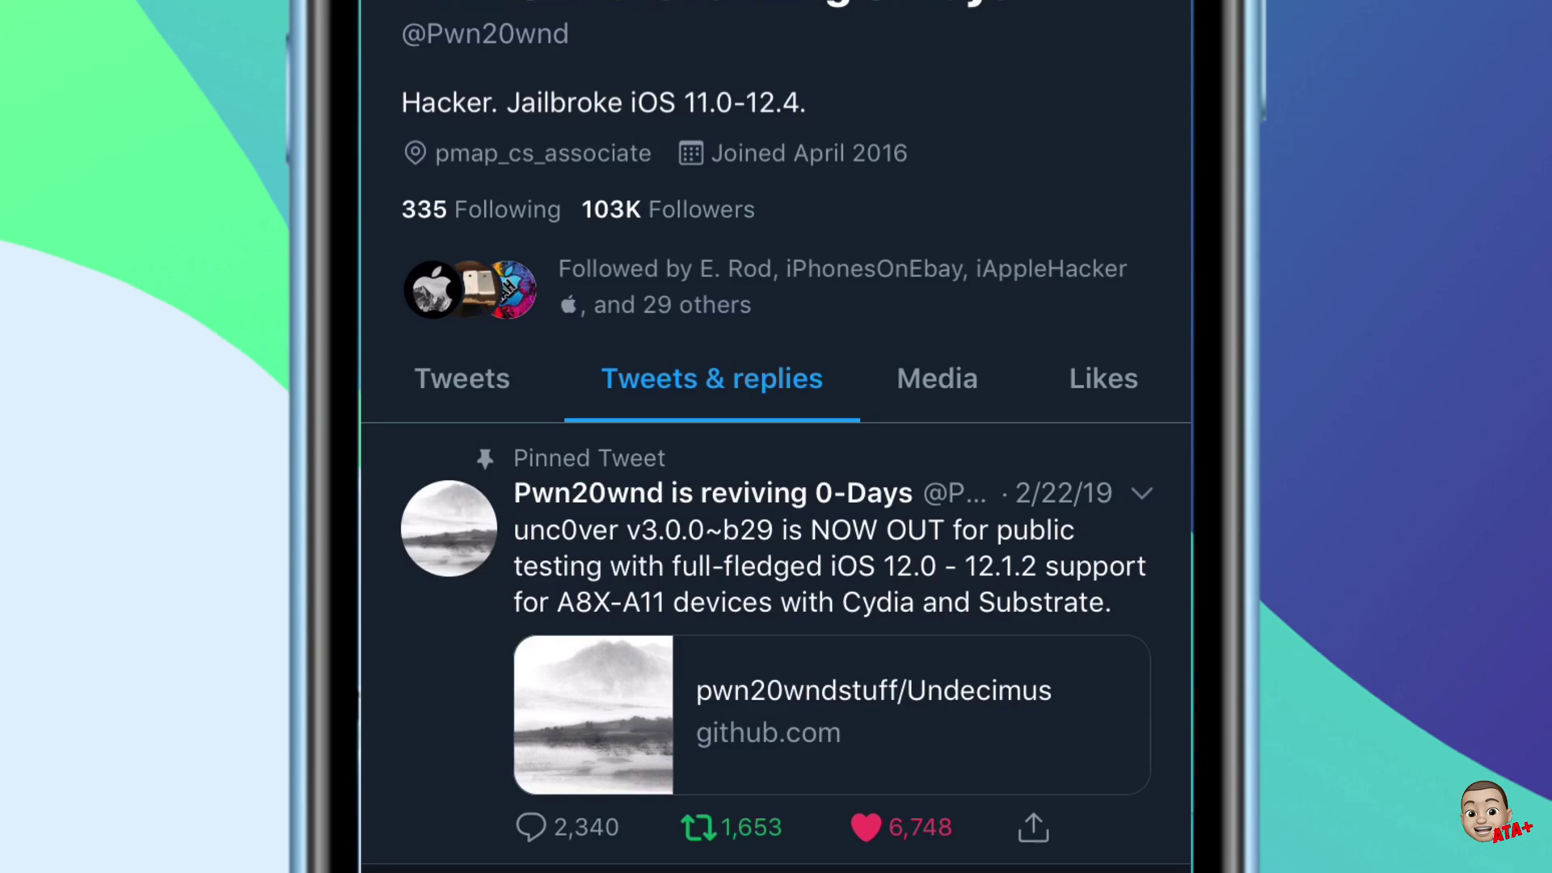
scroll(776, 438, down, 6)
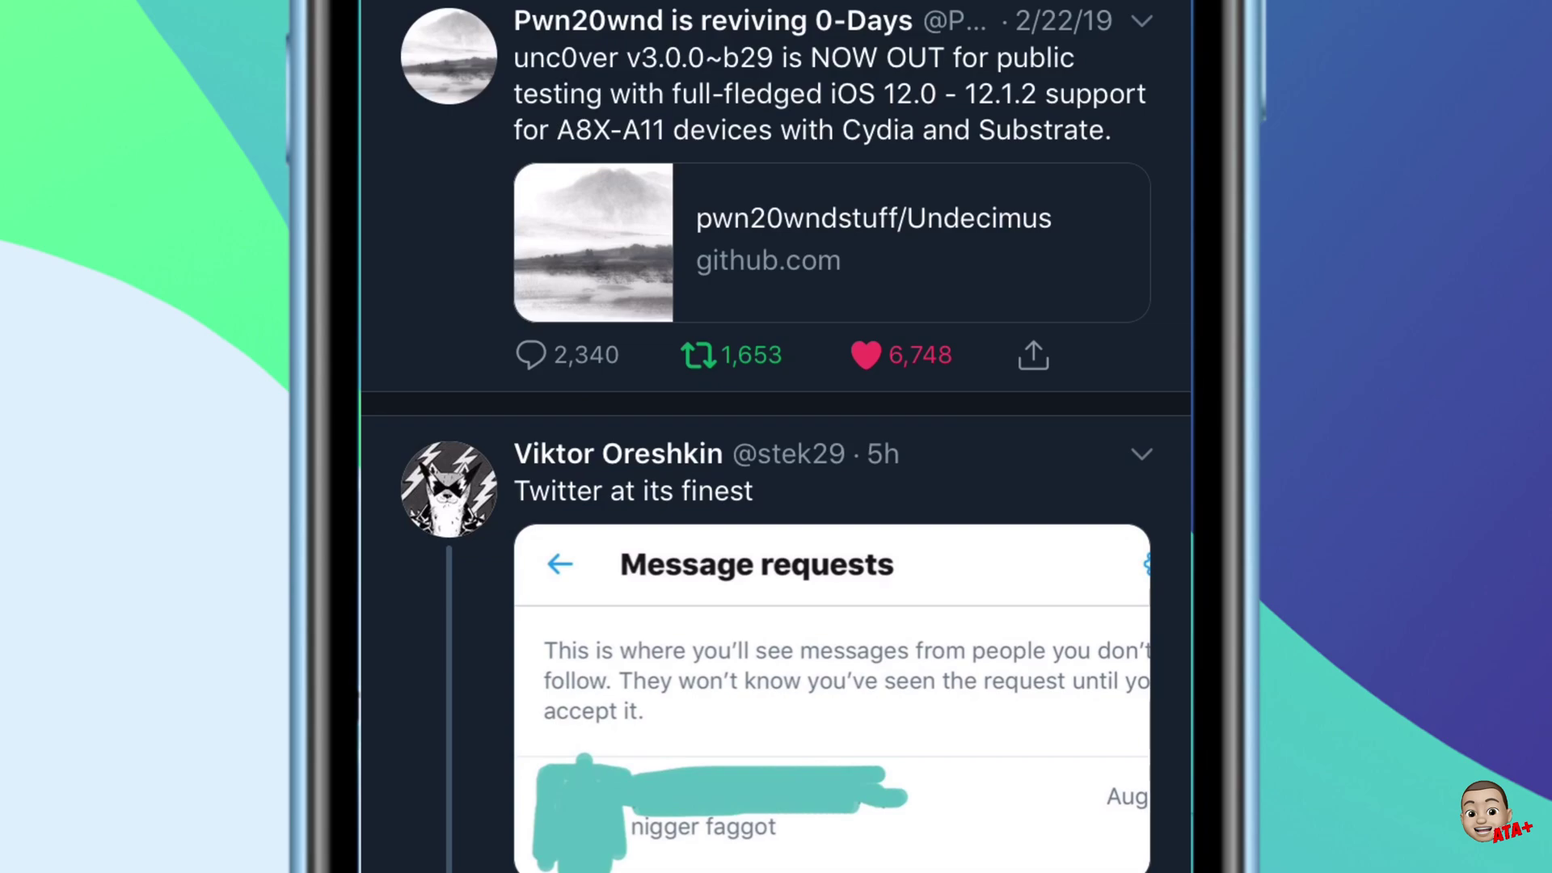
scroll(776, 436, down, 10)
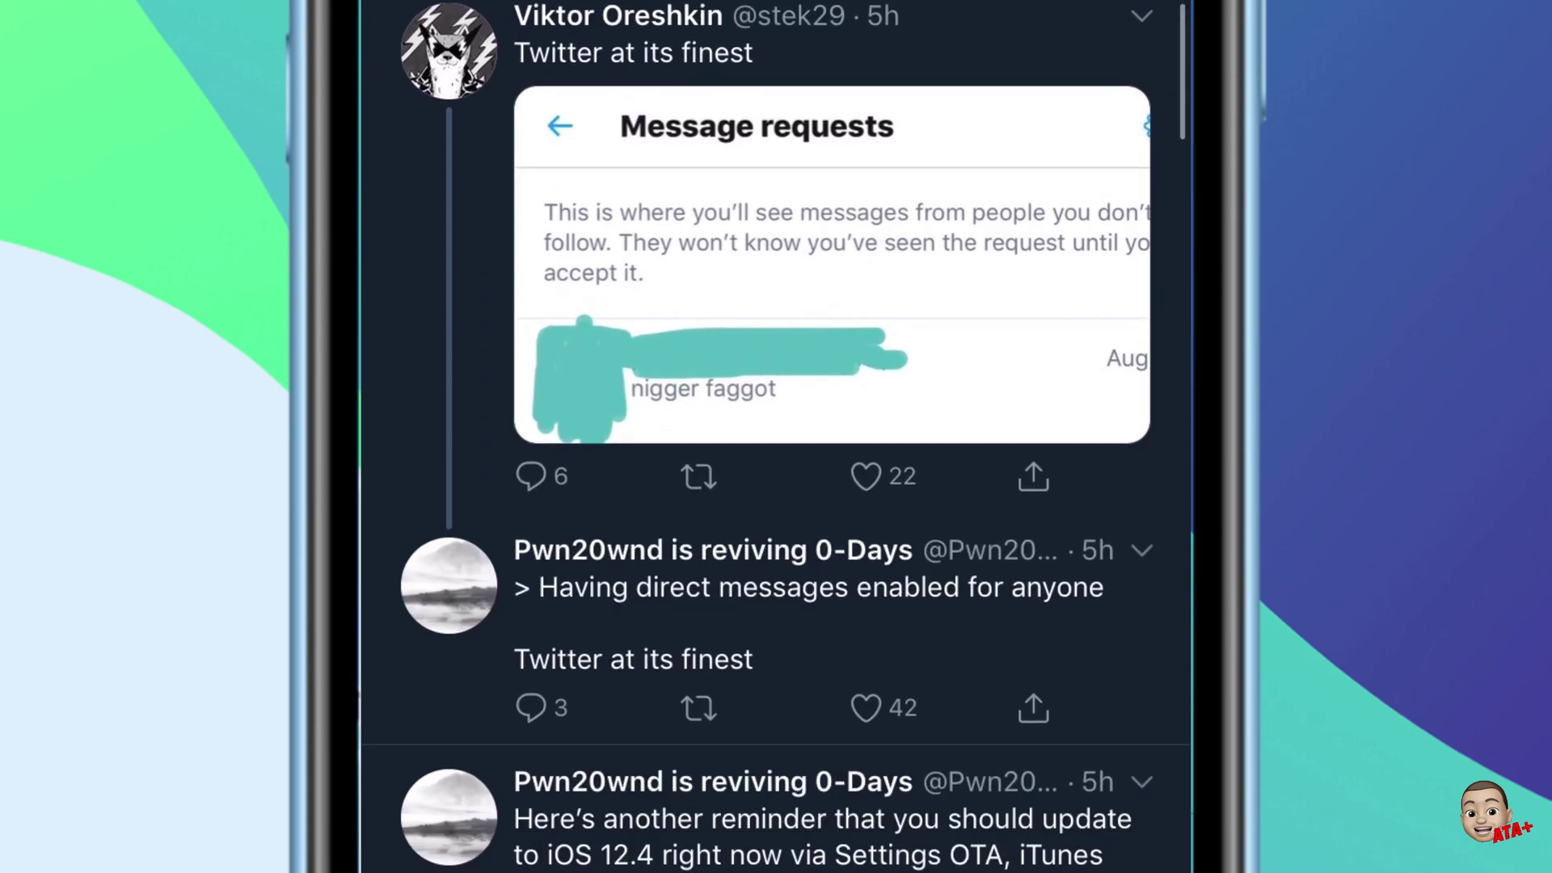
scroll(776, 437, up, 5)
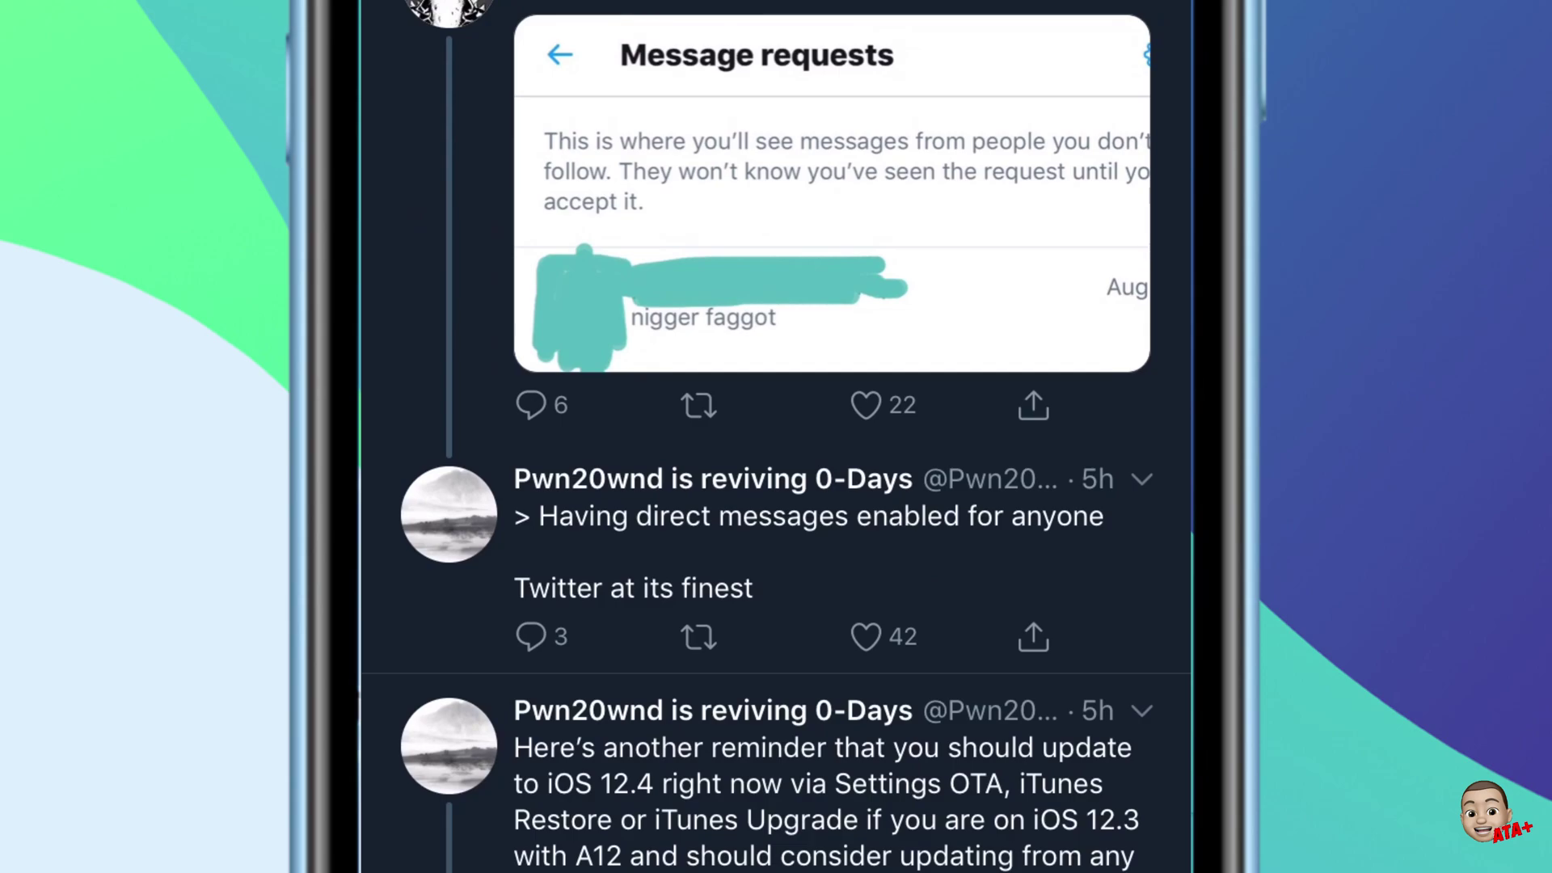
scroll(777, 436, down, 9)
scroll(776, 437, up, 1)
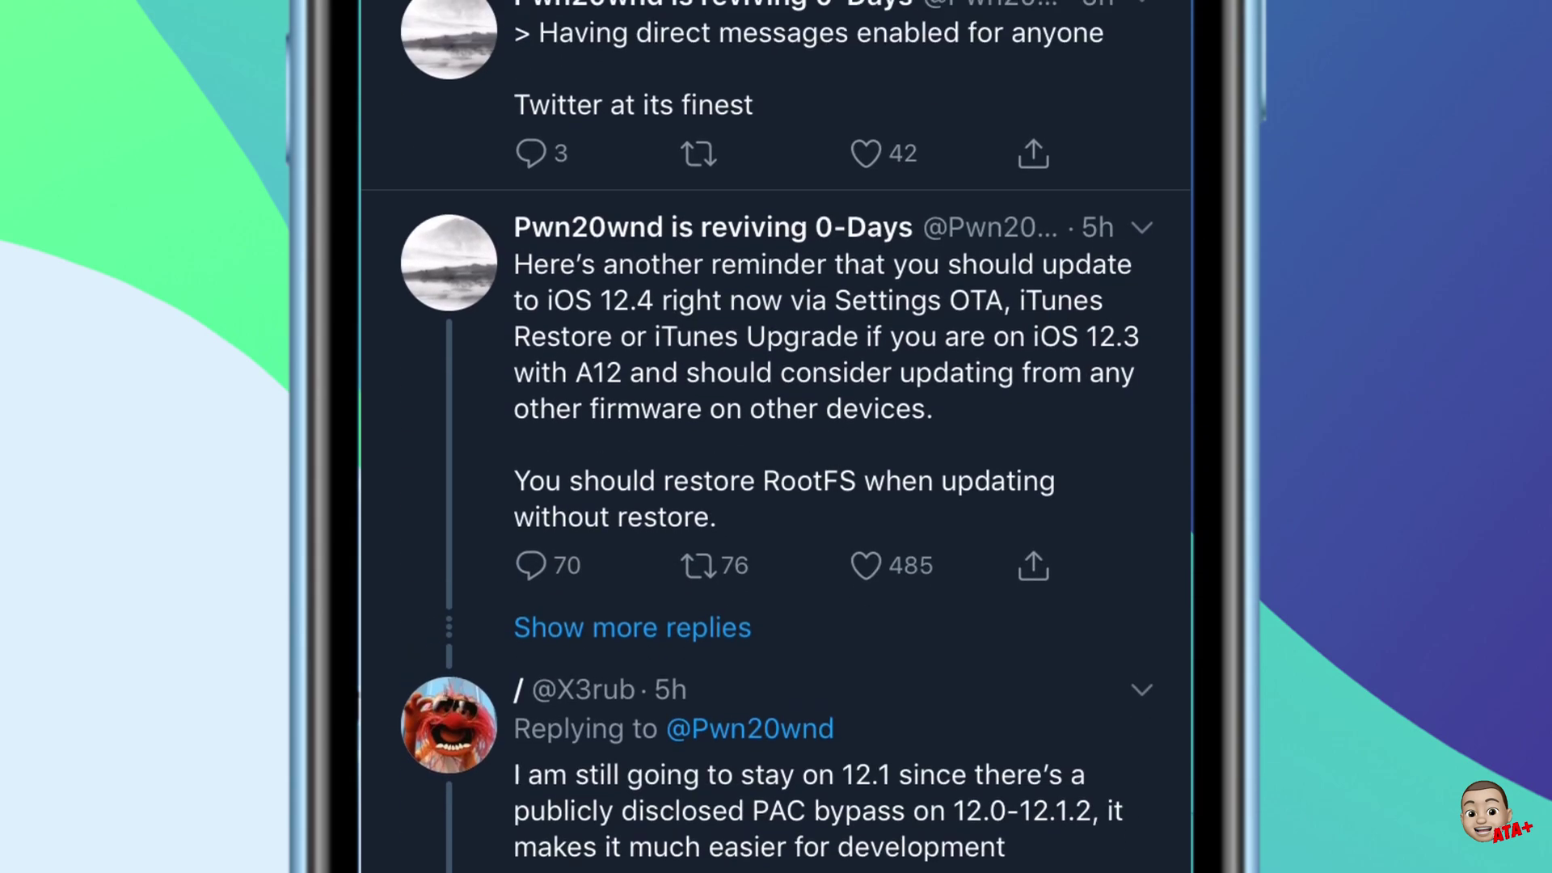
scroll(776, 437, down, 1)
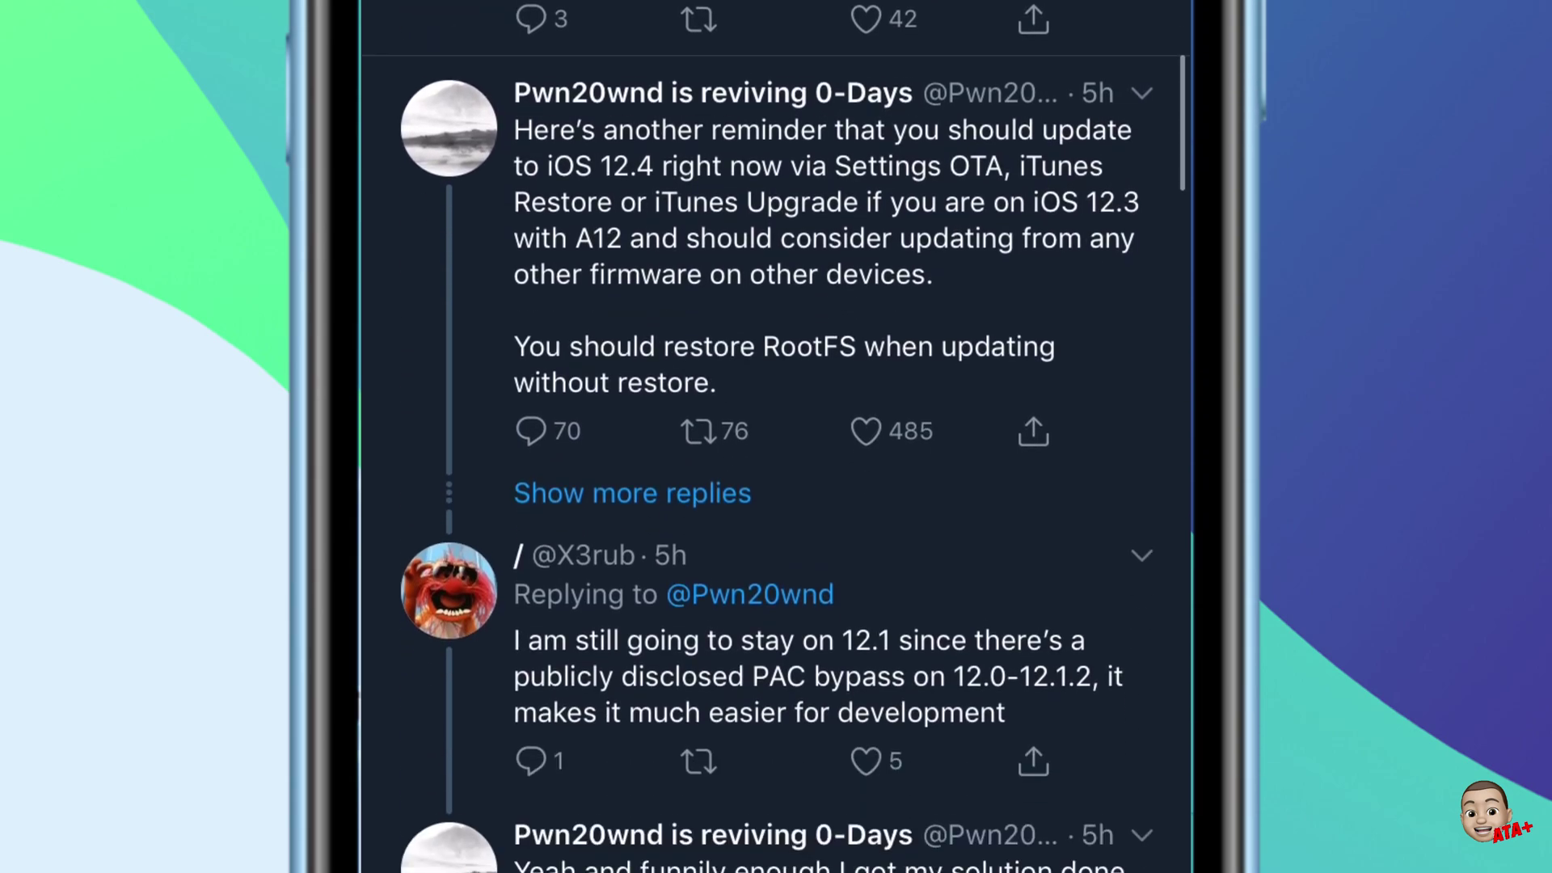
scroll(776, 438, down, 6)
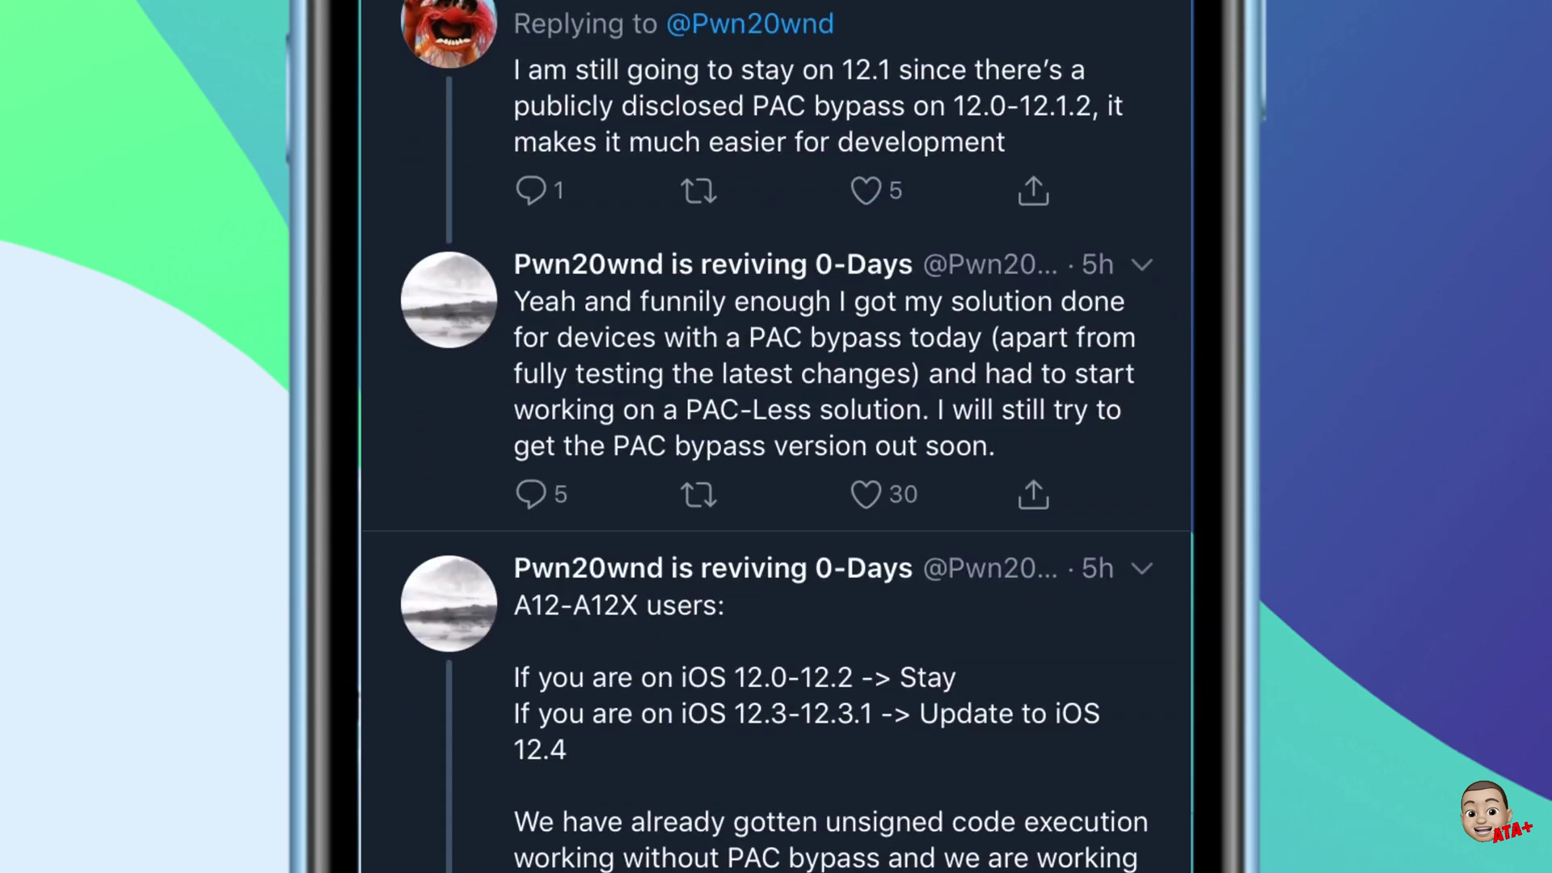
click(729, 695)
Swipe back to the timeline and scroll past Who to follow to the 'do *NOT* upgrade to iOS 12.4' retweet.
scroll(777, 437, down, 5)
scroll(776, 437, up, 2)
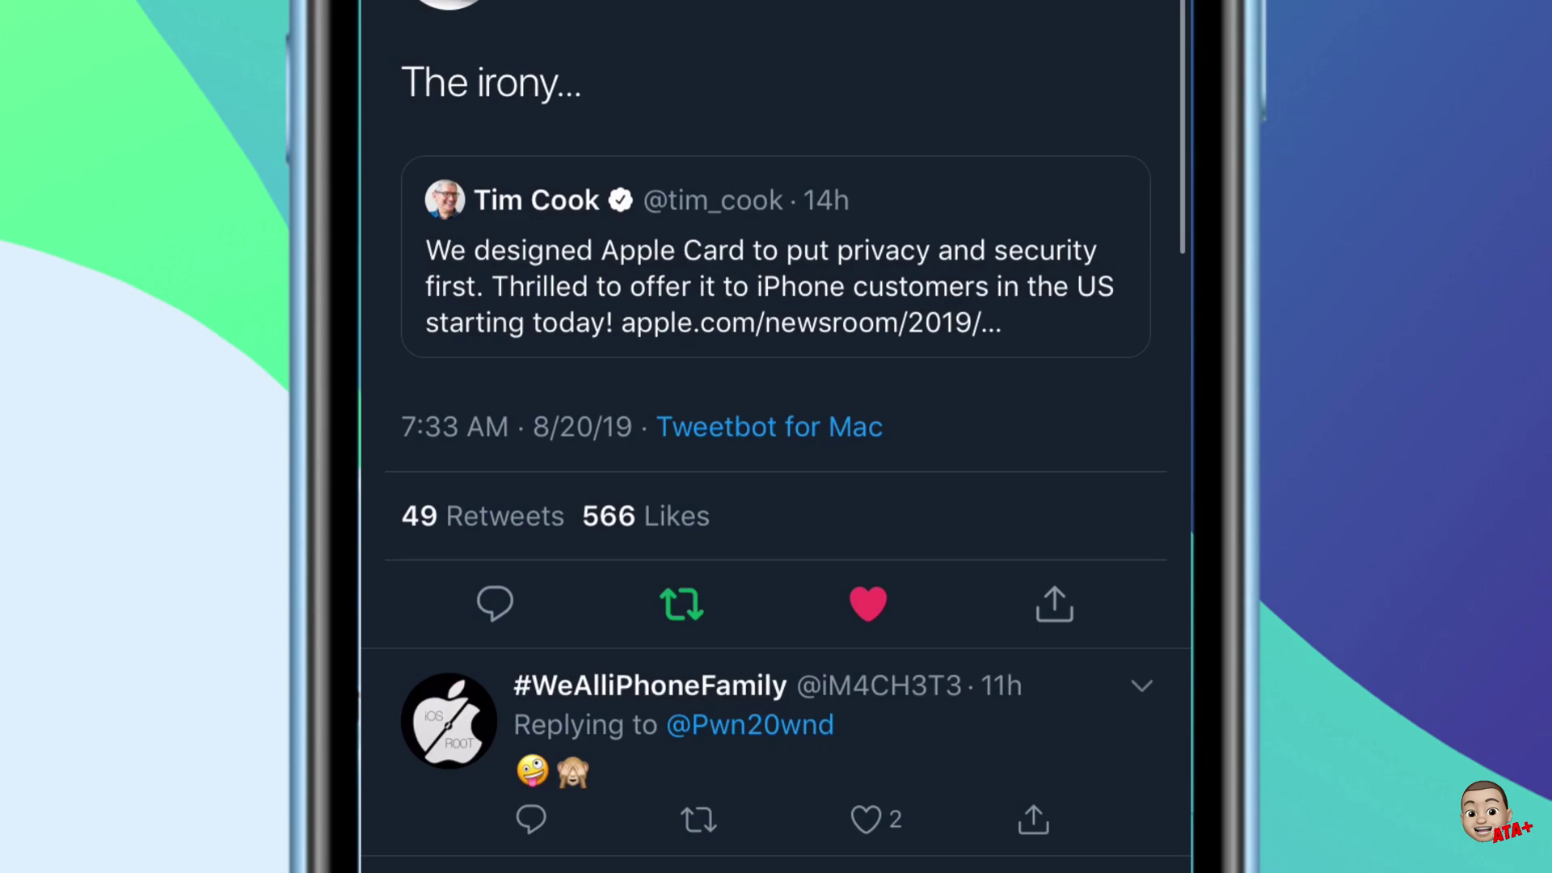
drag(373, 438, 1131, 438)
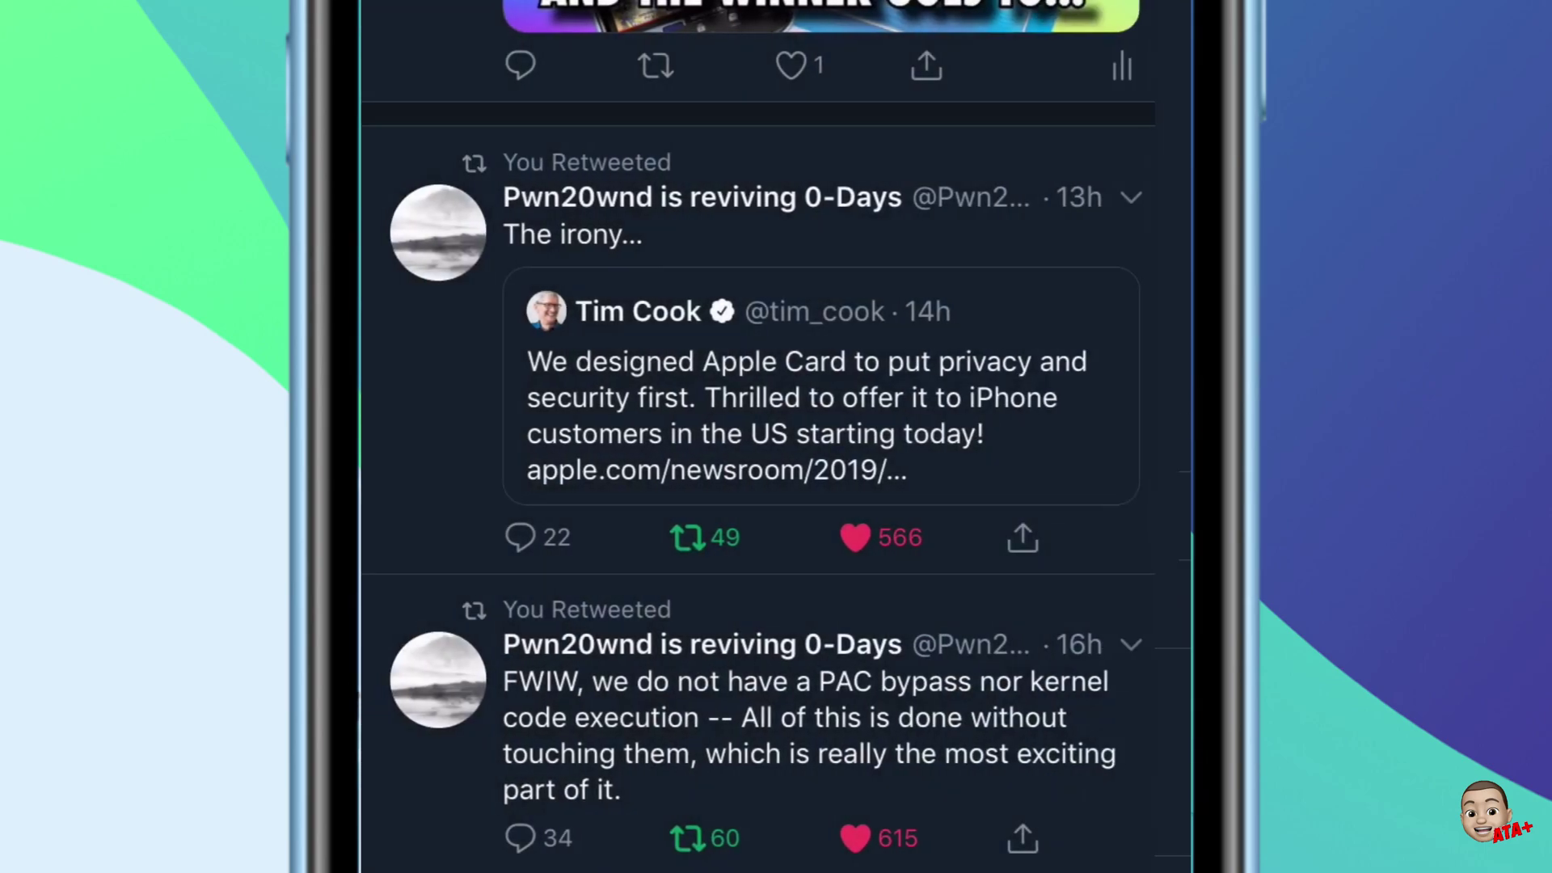
scroll(777, 437, down, 3)
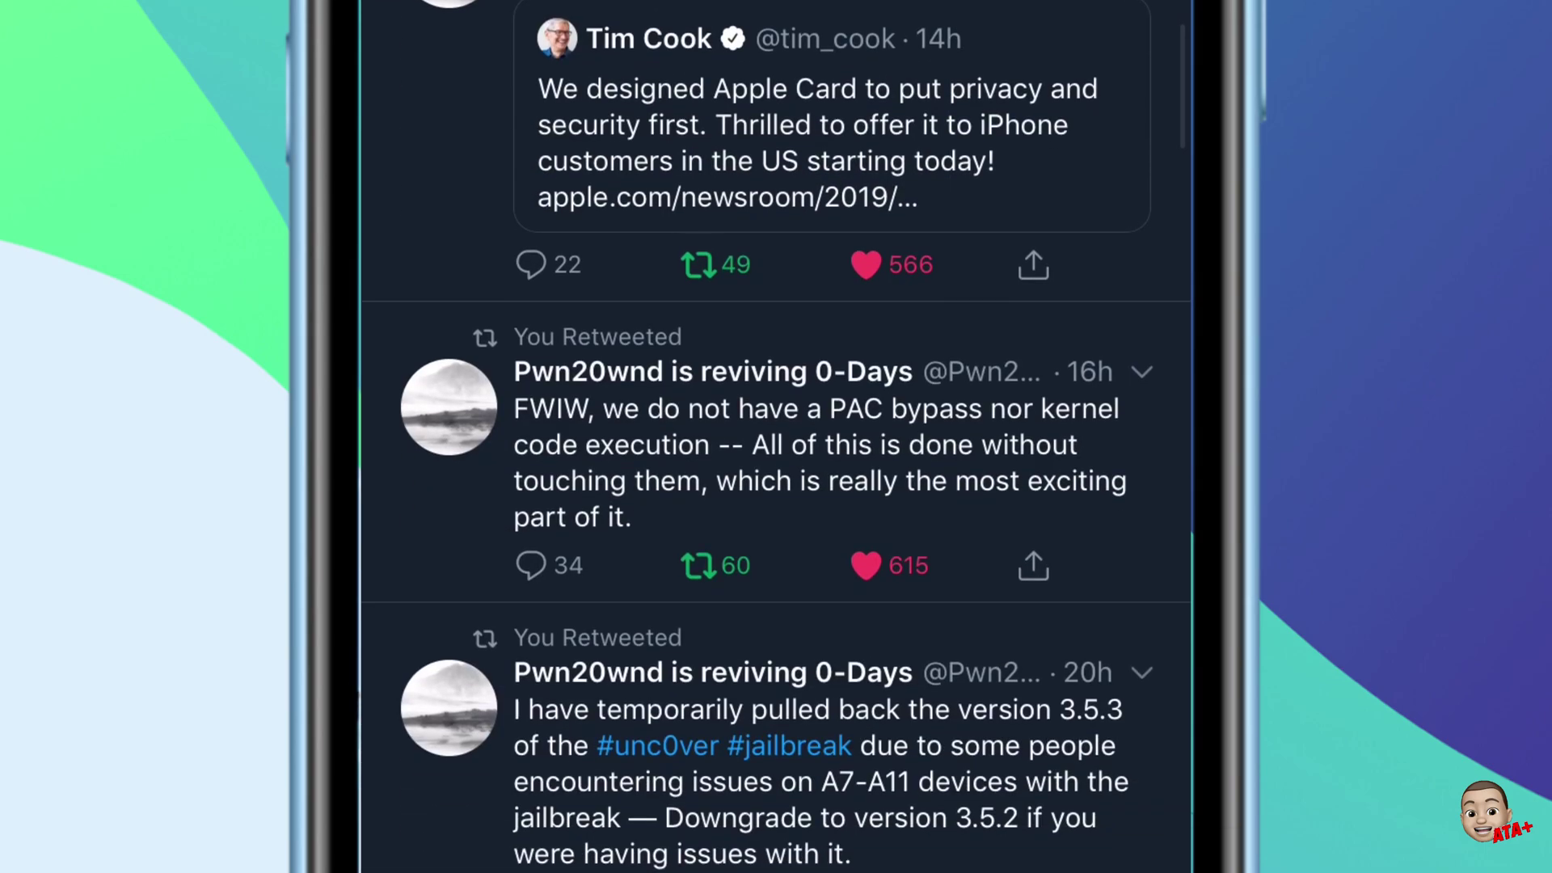
scroll(777, 437, up, 2)
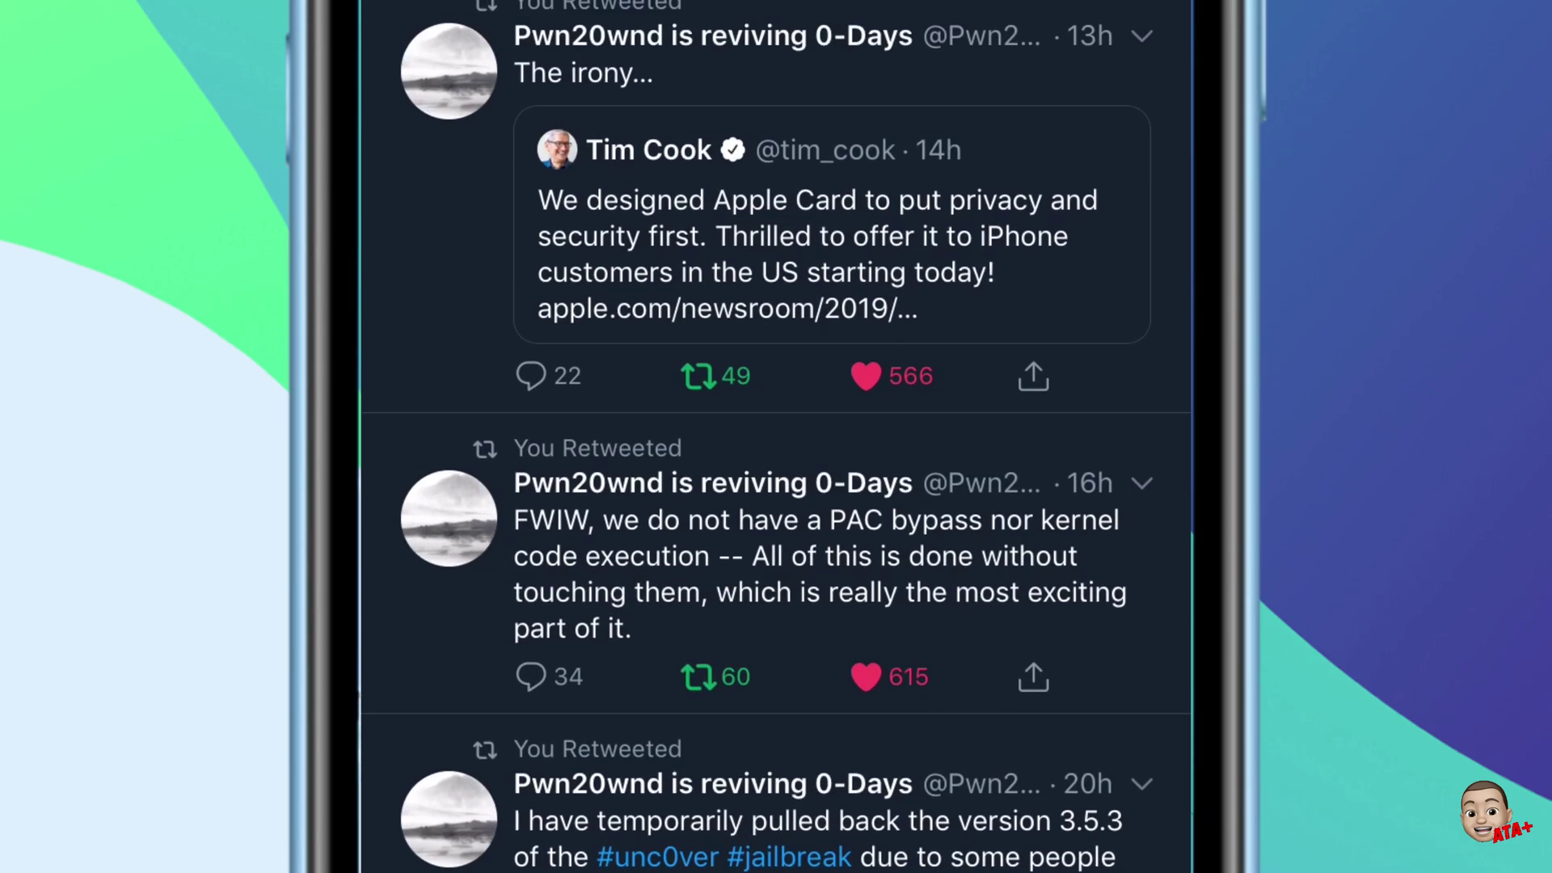
scroll(776, 437, down, 6)
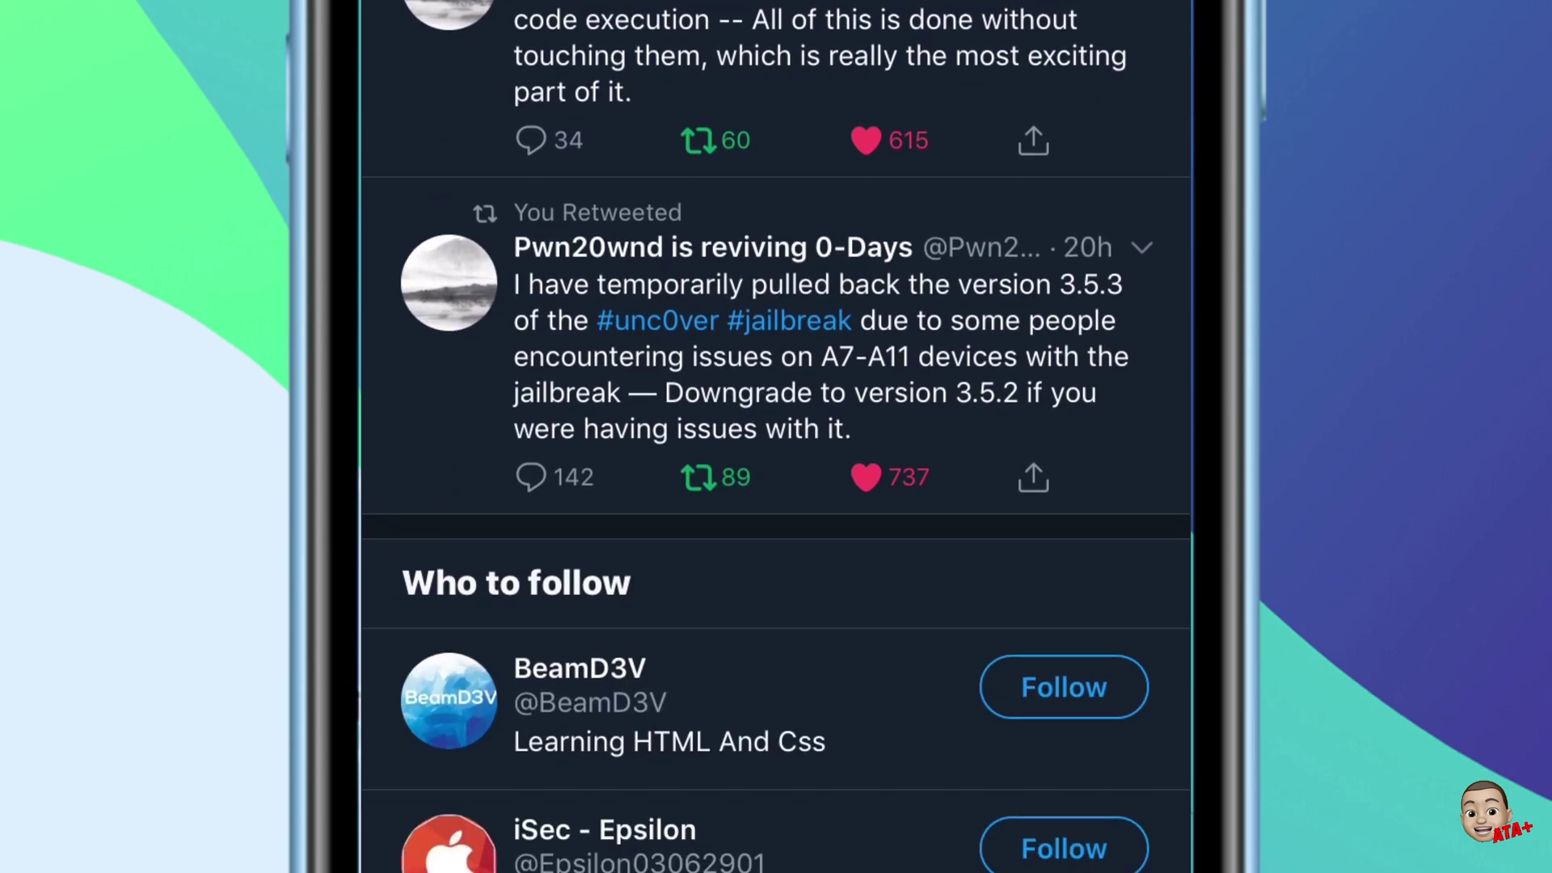
scroll(776, 437, down, 1)
scroll(777, 437, down, 2)
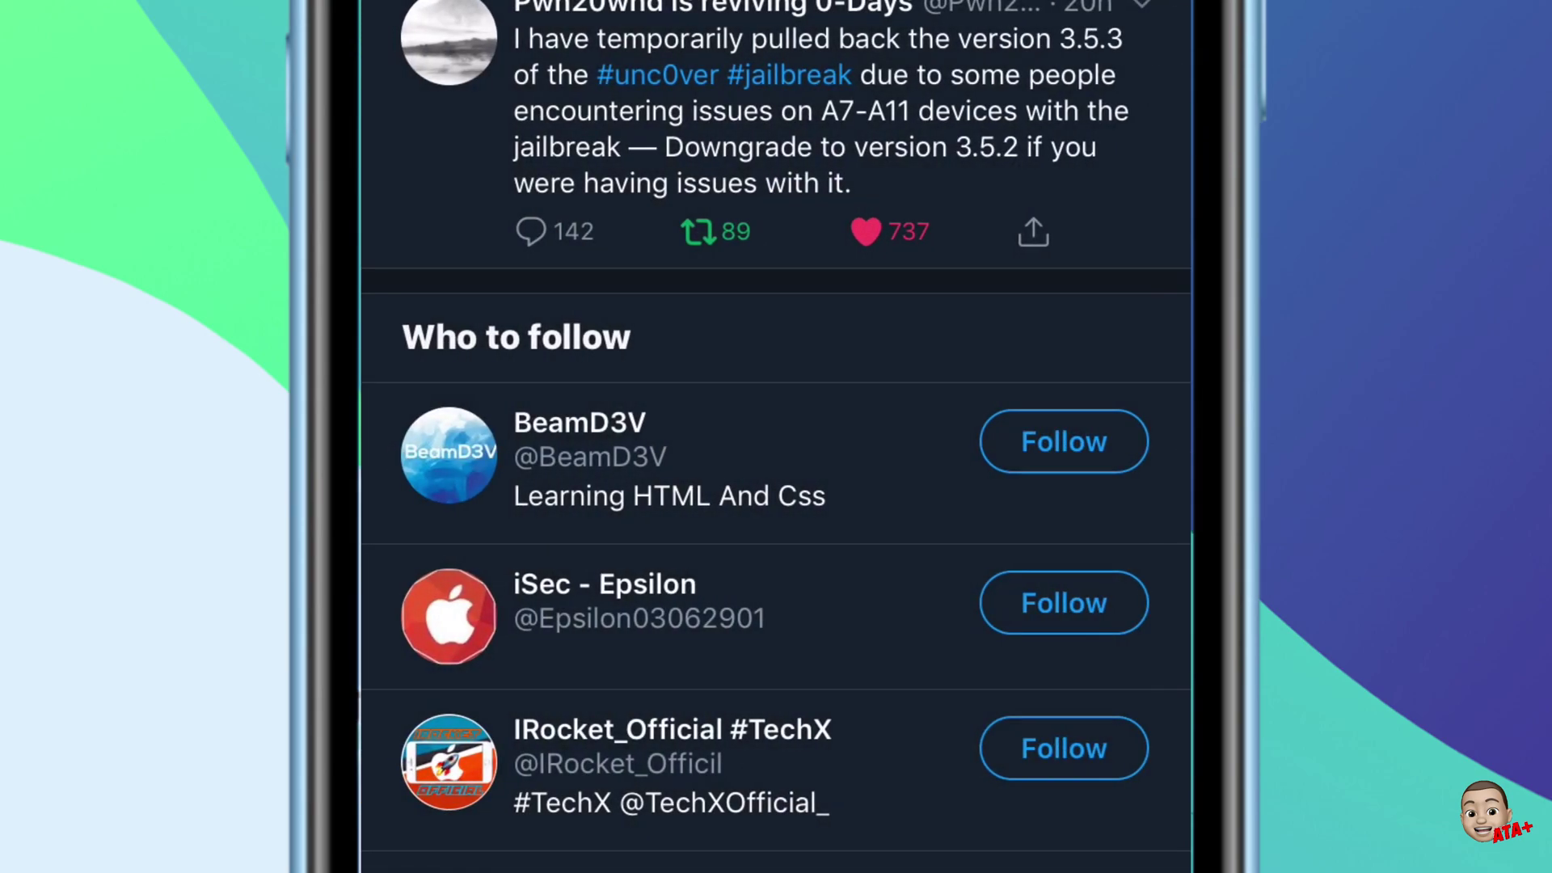
Scroll to the 'daily reminder' retweet about iOS 12.4 and unc0ver v3.5.2 and open it.
scroll(777, 437, down, 8)
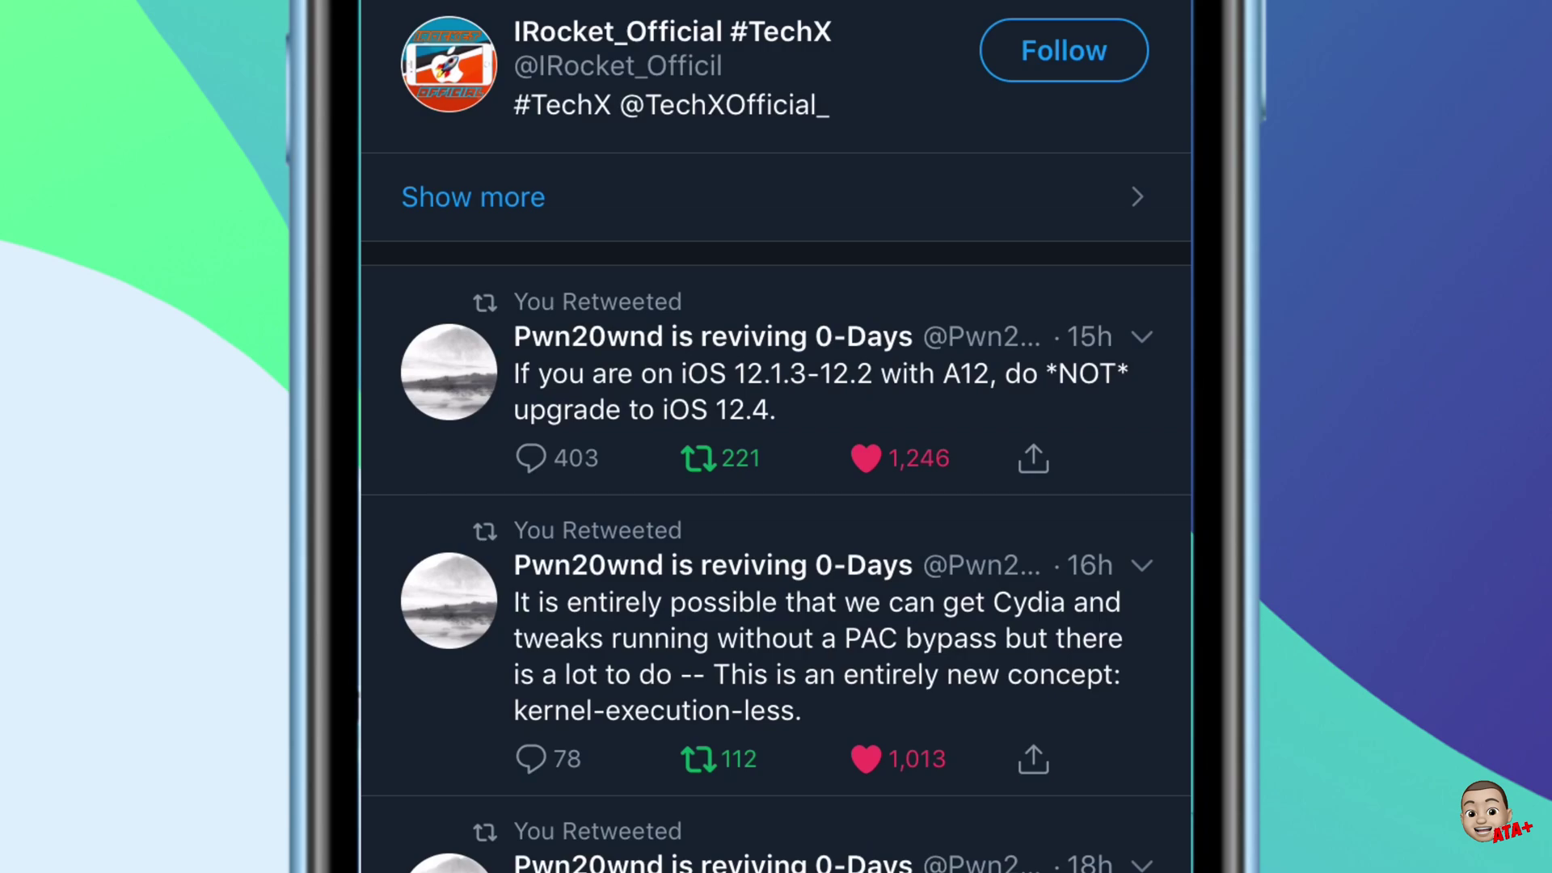
scroll(776, 437, down, 3)
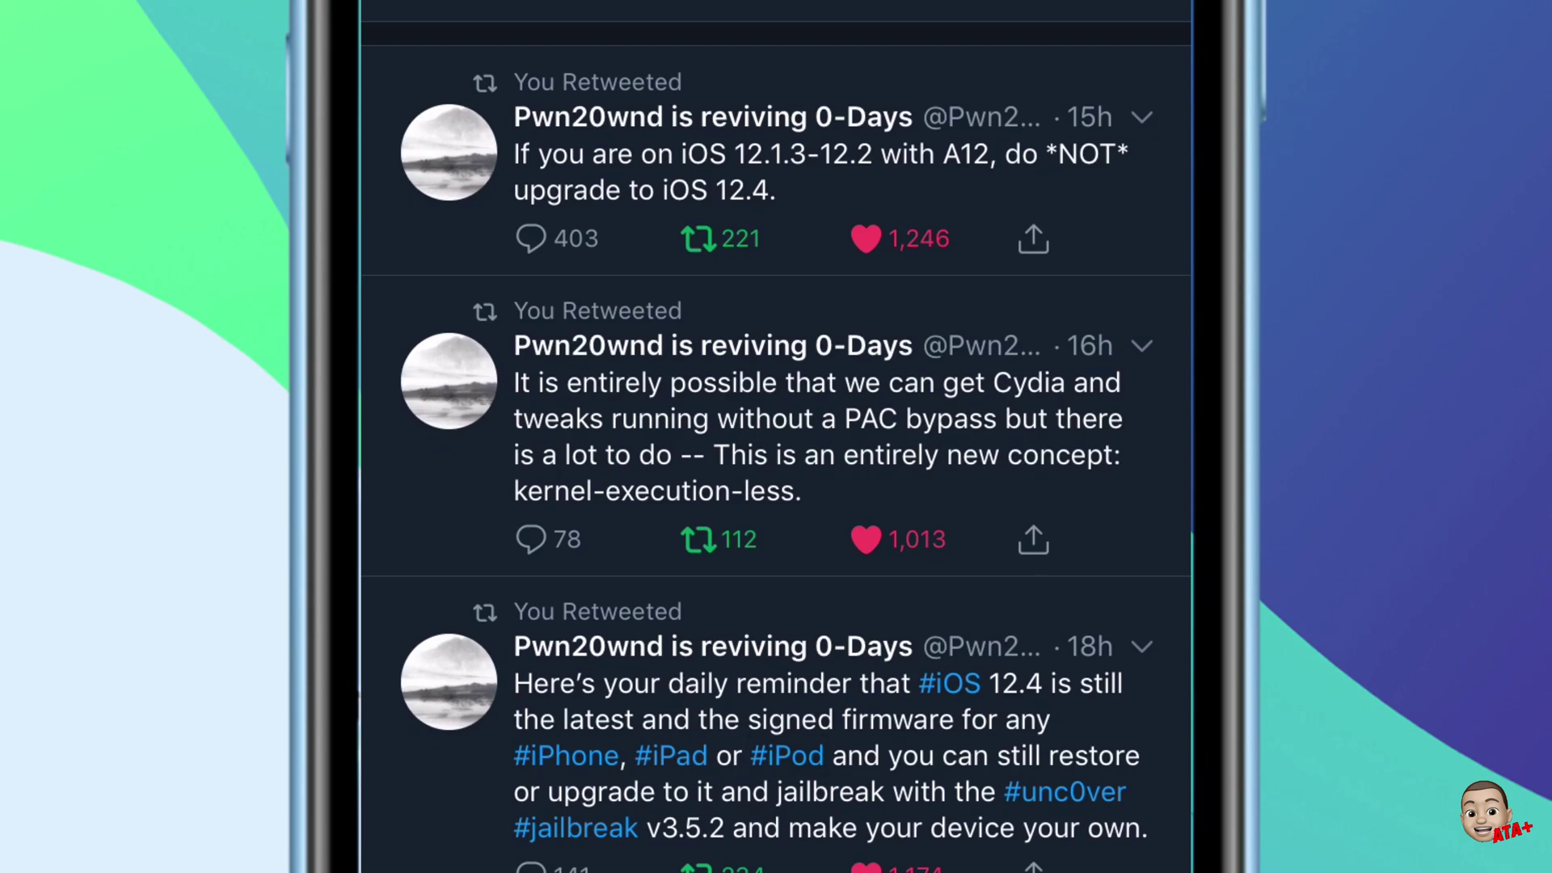
scroll(776, 437, up, 4)
click(727, 840)
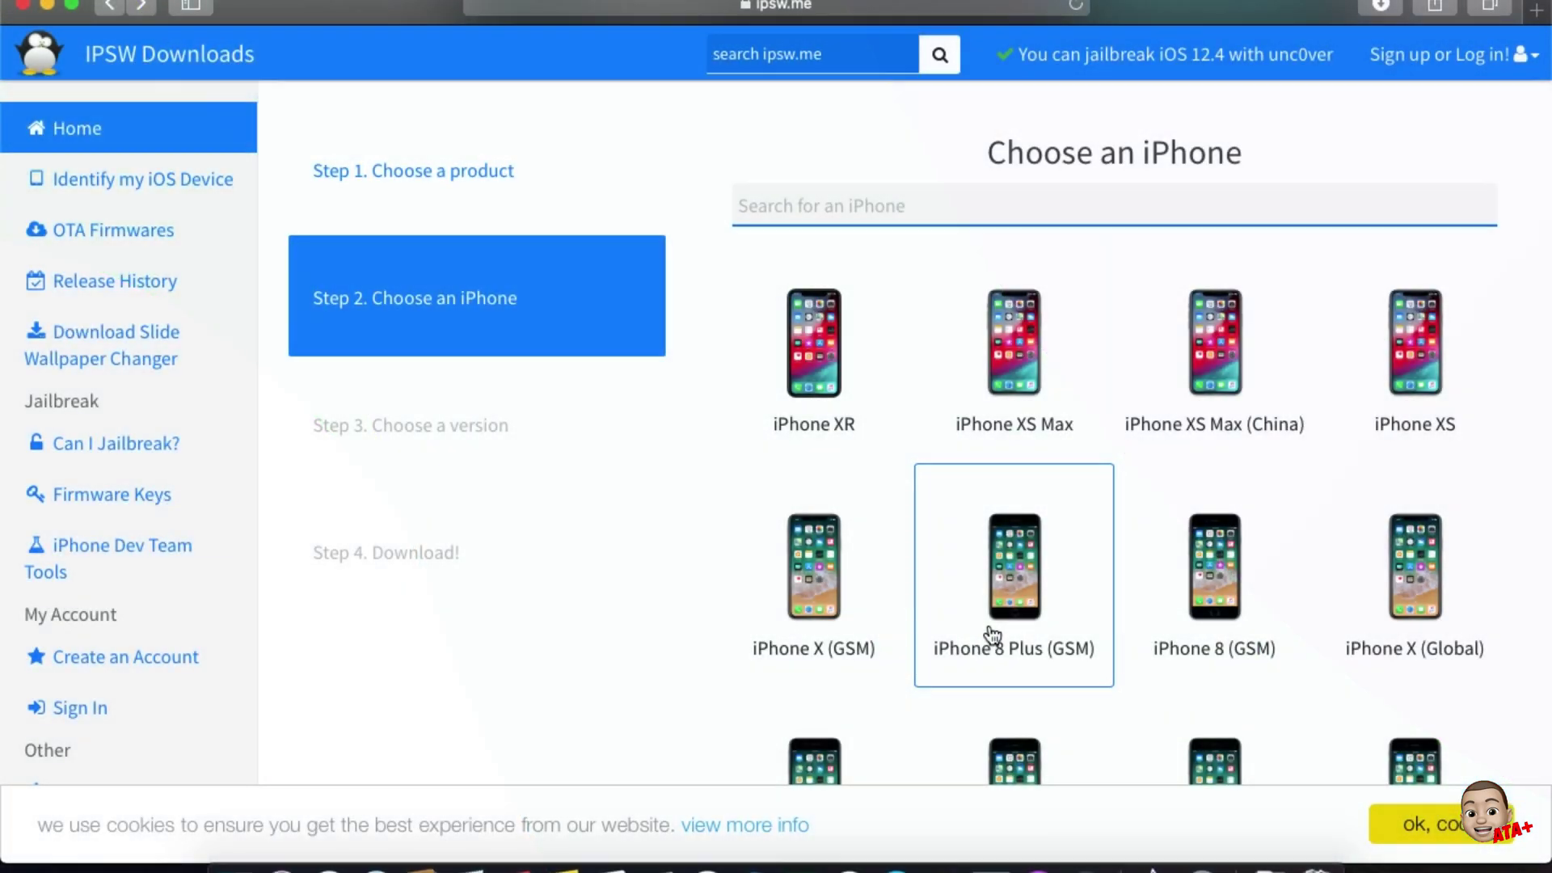
On ipsw.me, choose iPhone XR and download the signed iOS 12.4 firmware.
scroll(993, 635, down, 10)
scroll(994, 635, down, 12)
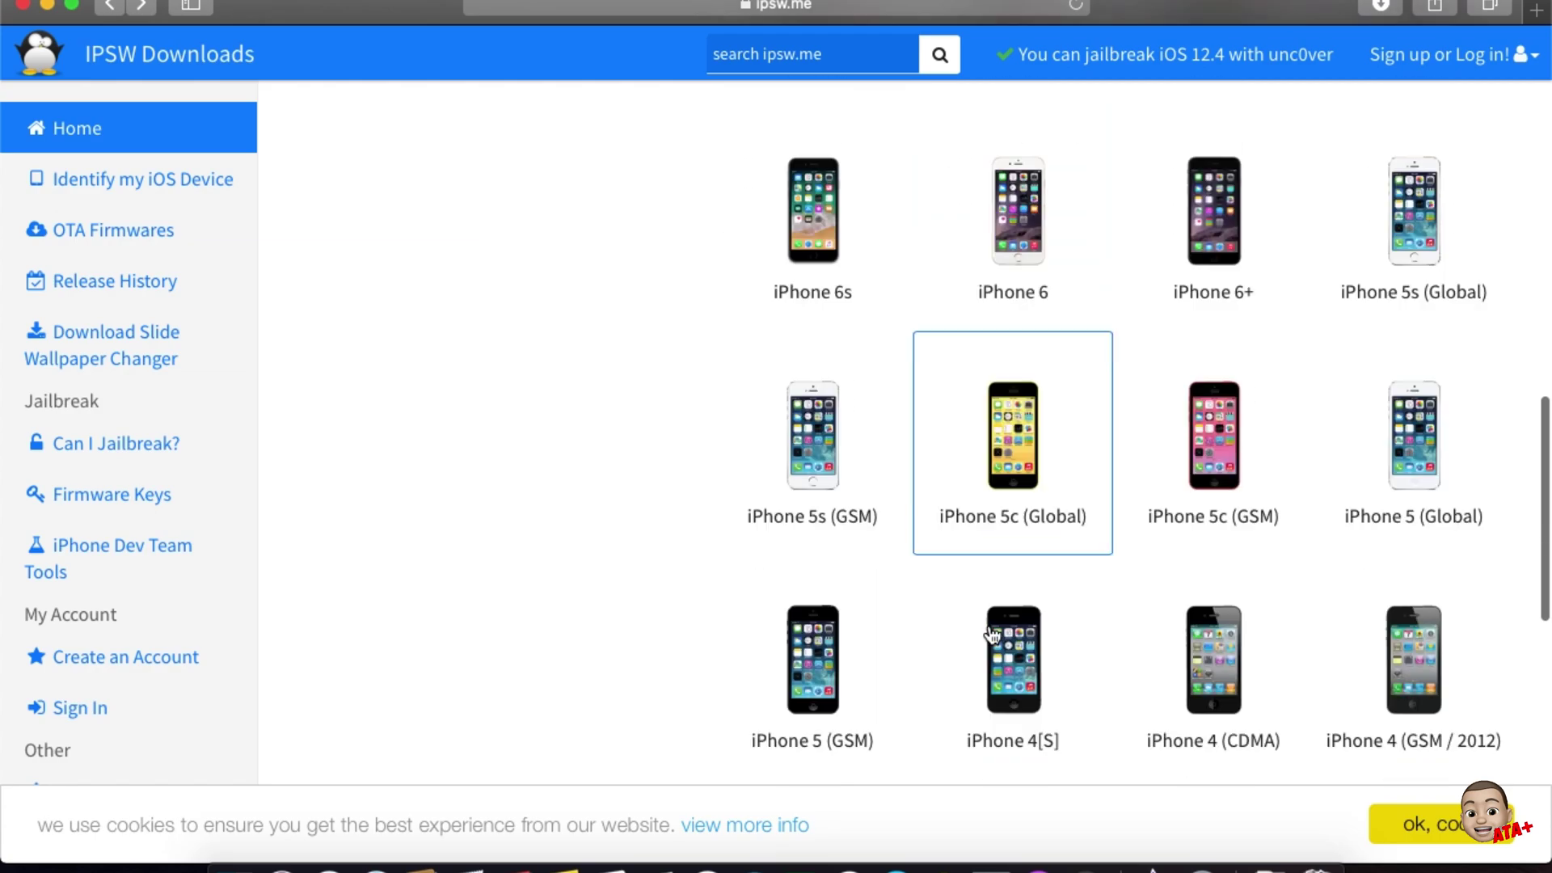
scroll(990, 627, up, 20)
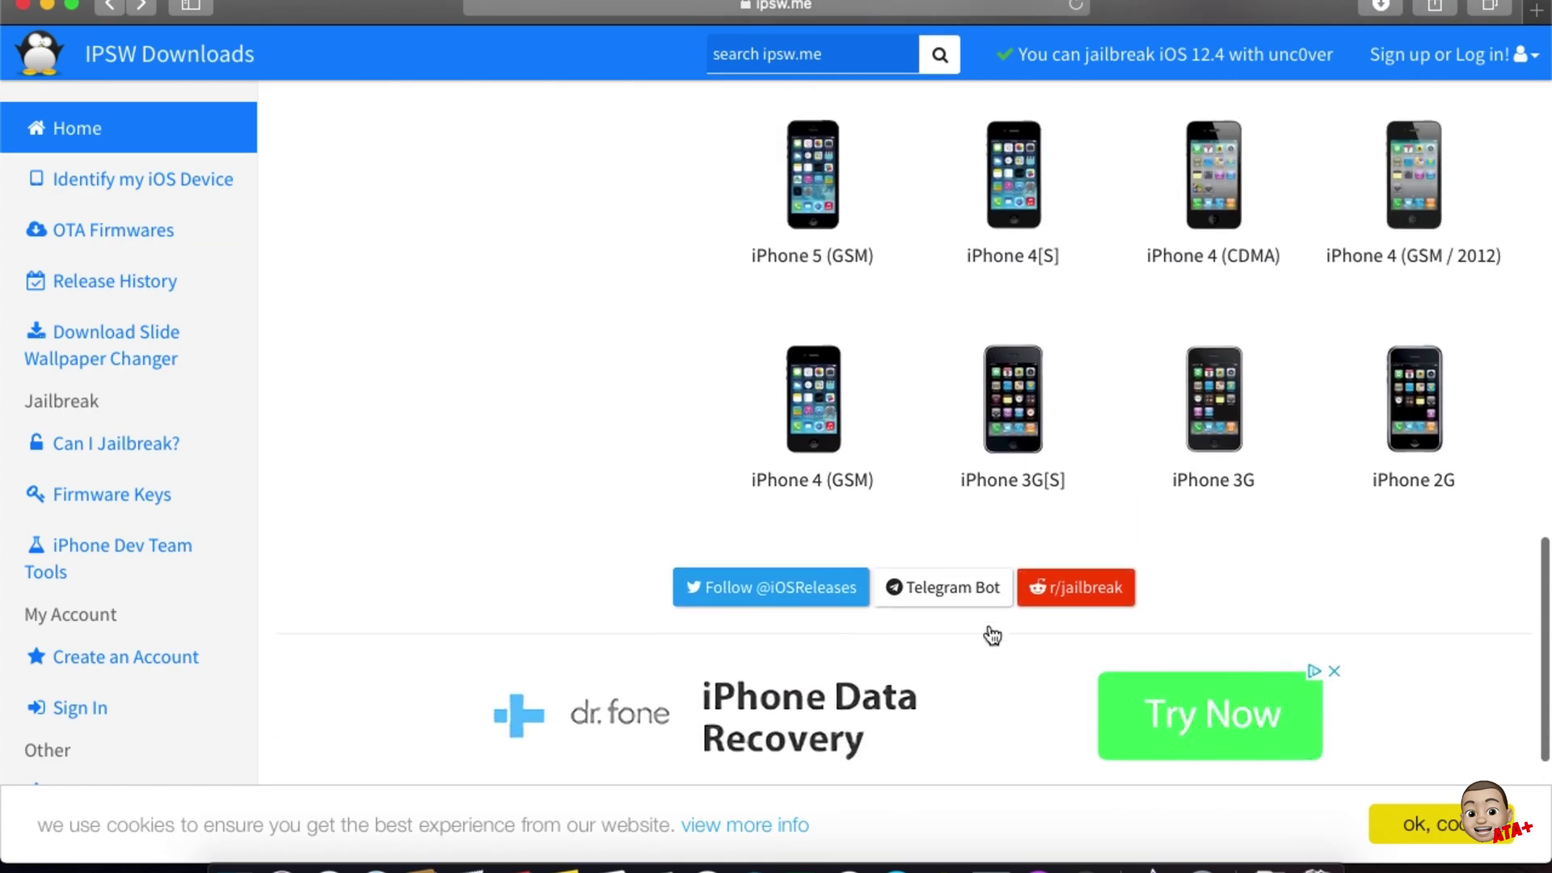
scroll(993, 635, down, 2)
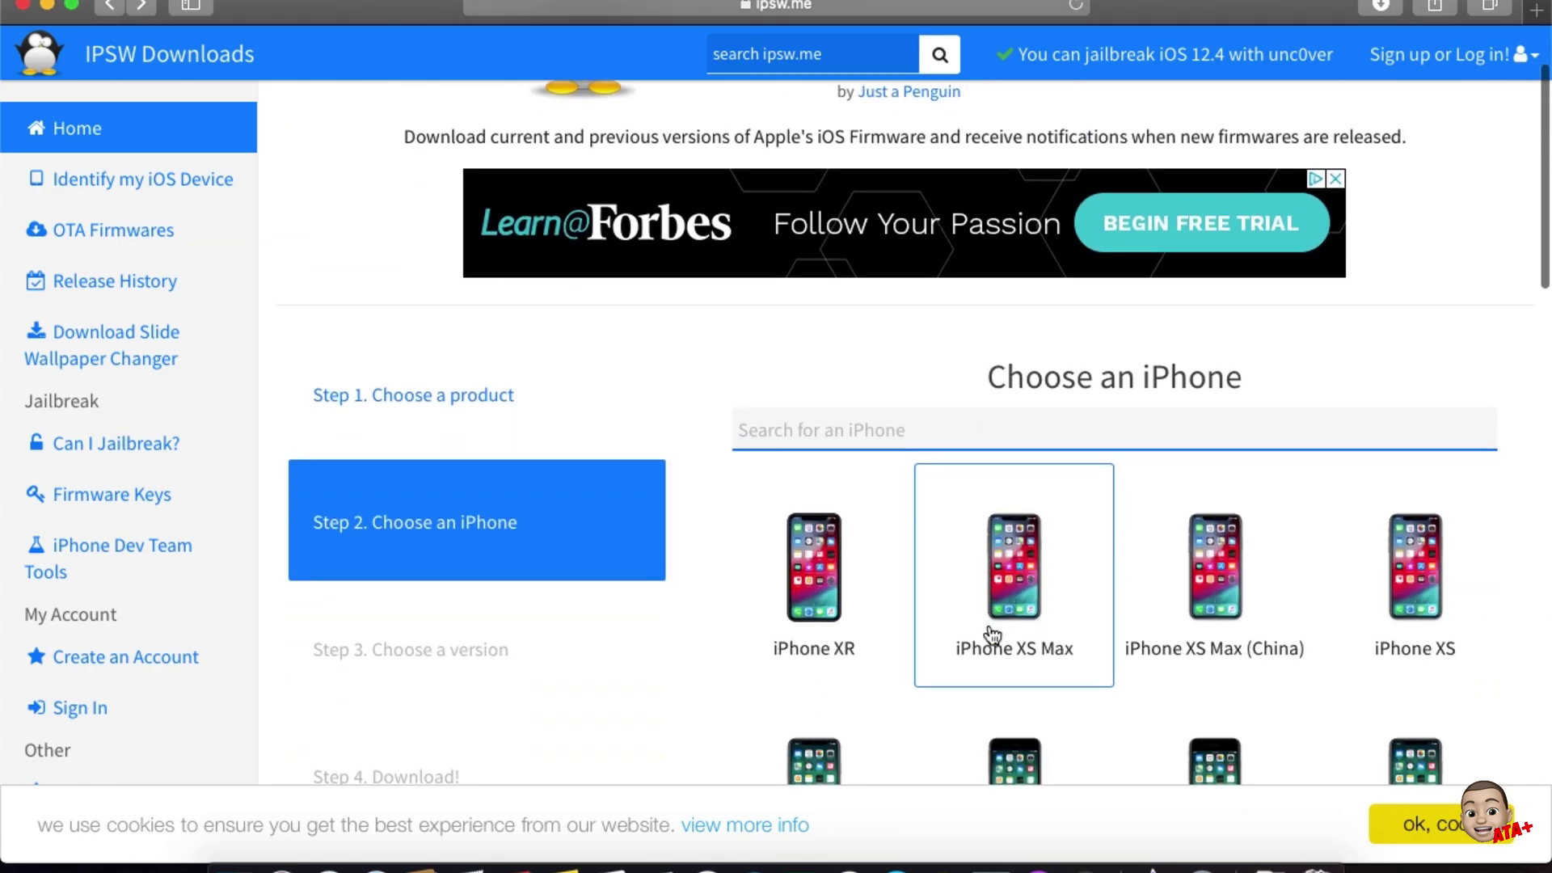
click(836, 603)
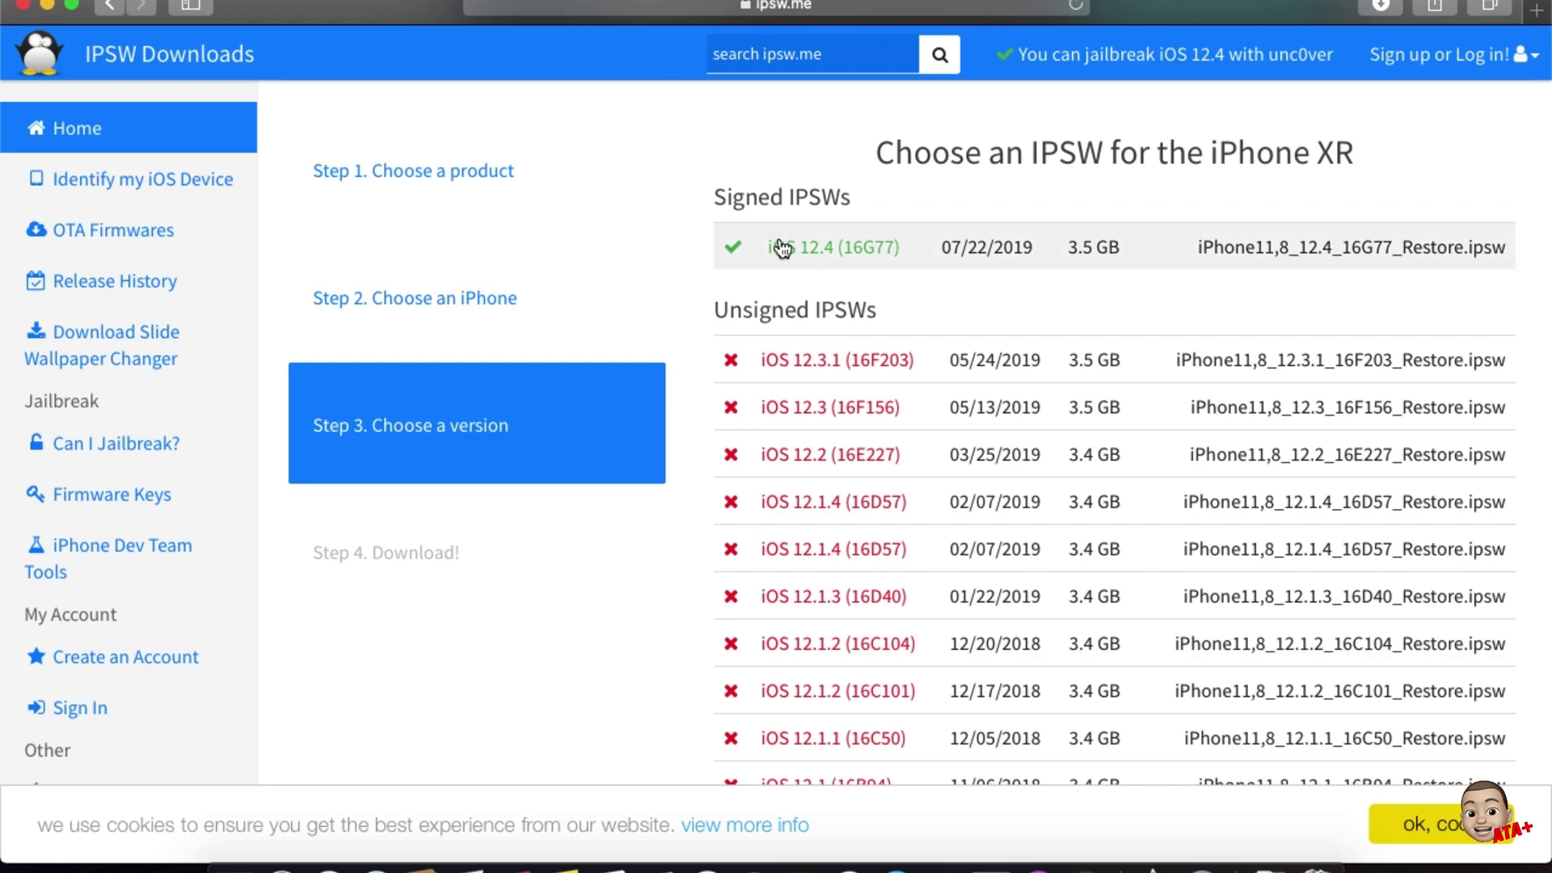
click(848, 261)
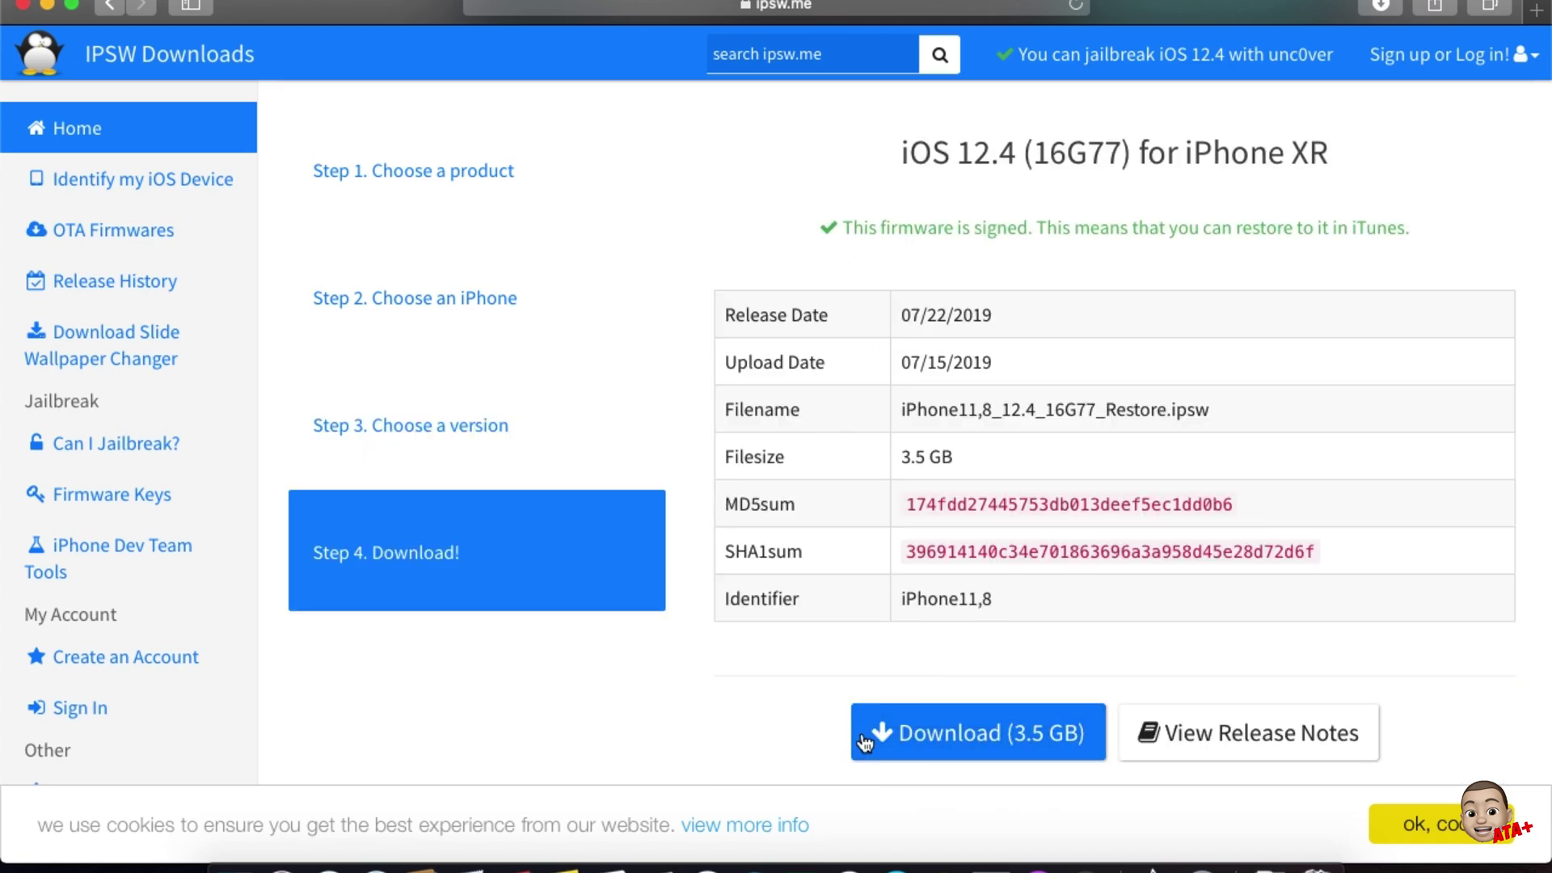
click(1076, 748)
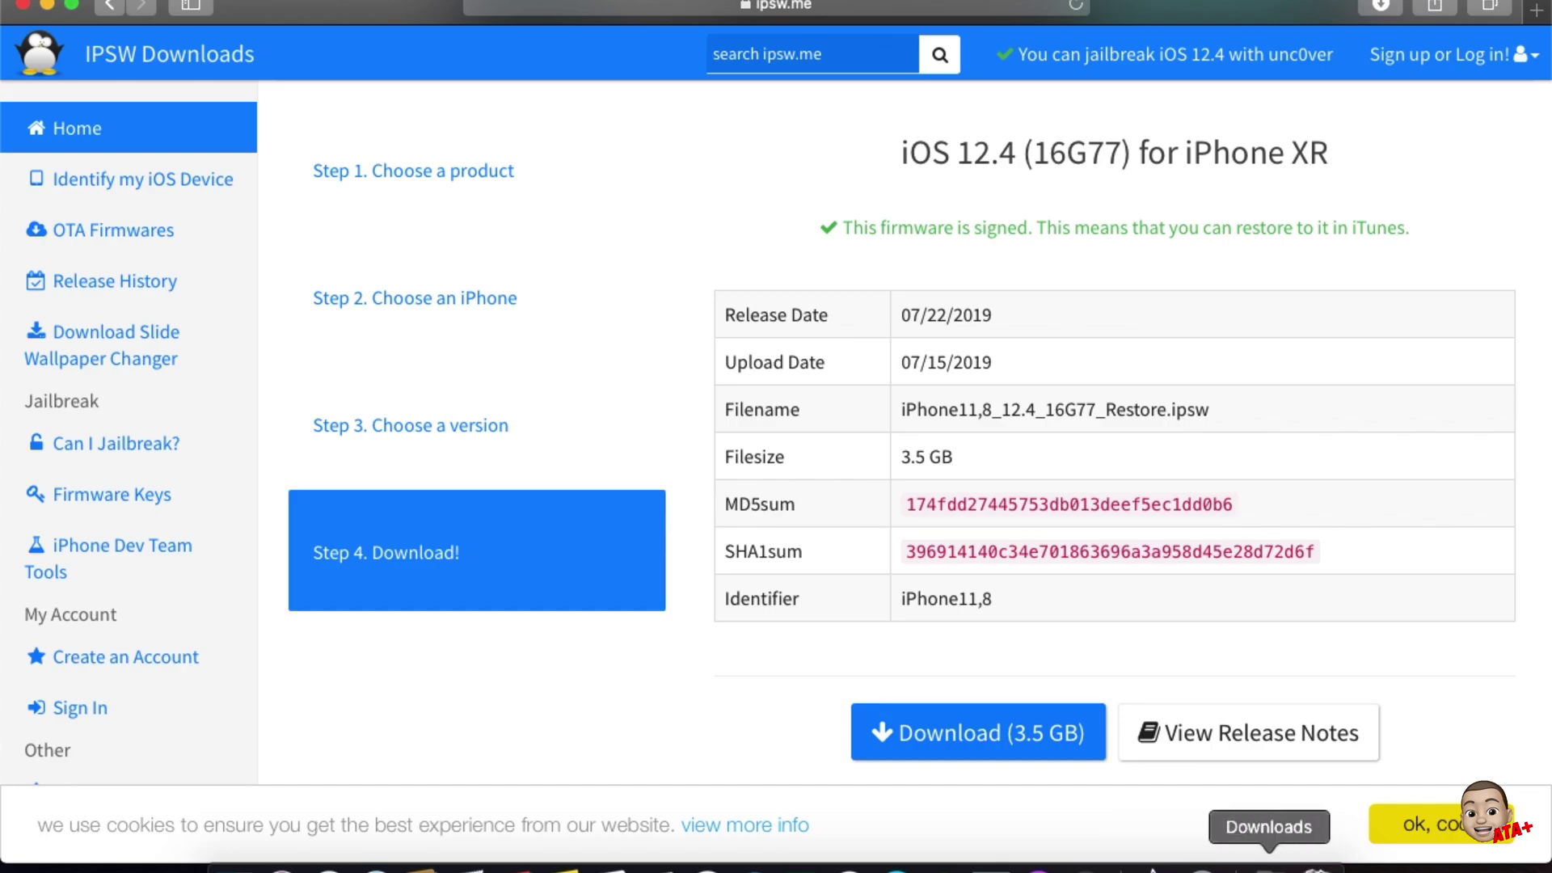
Drag iPhone11,8_12.4_16G77_Restore.ipsw from the Downloads stack onto the desktop.
click(1269, 868)
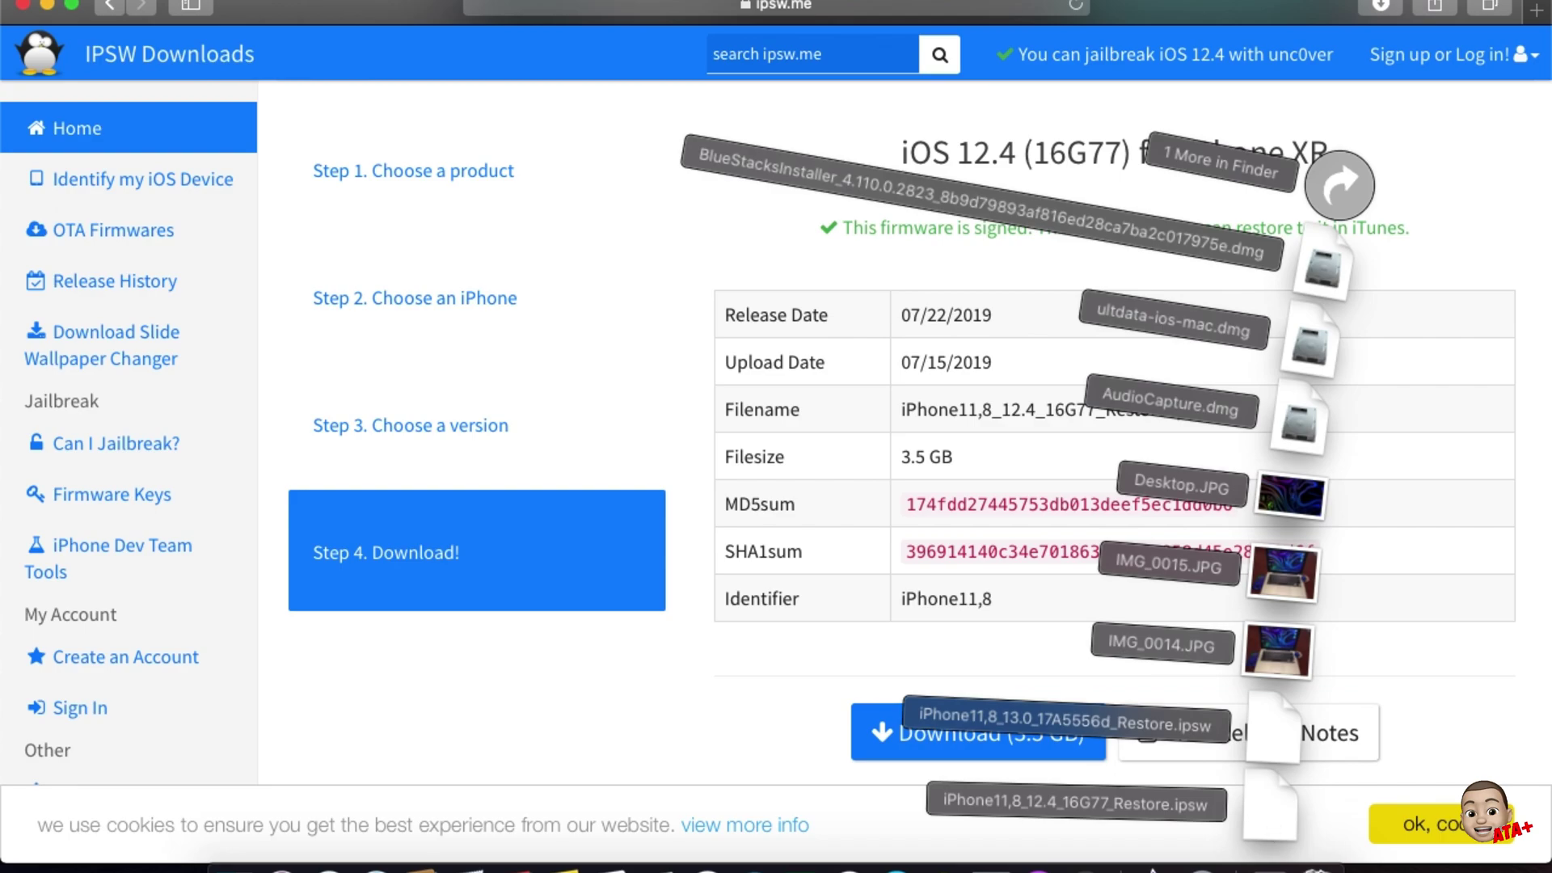
click(1270, 867)
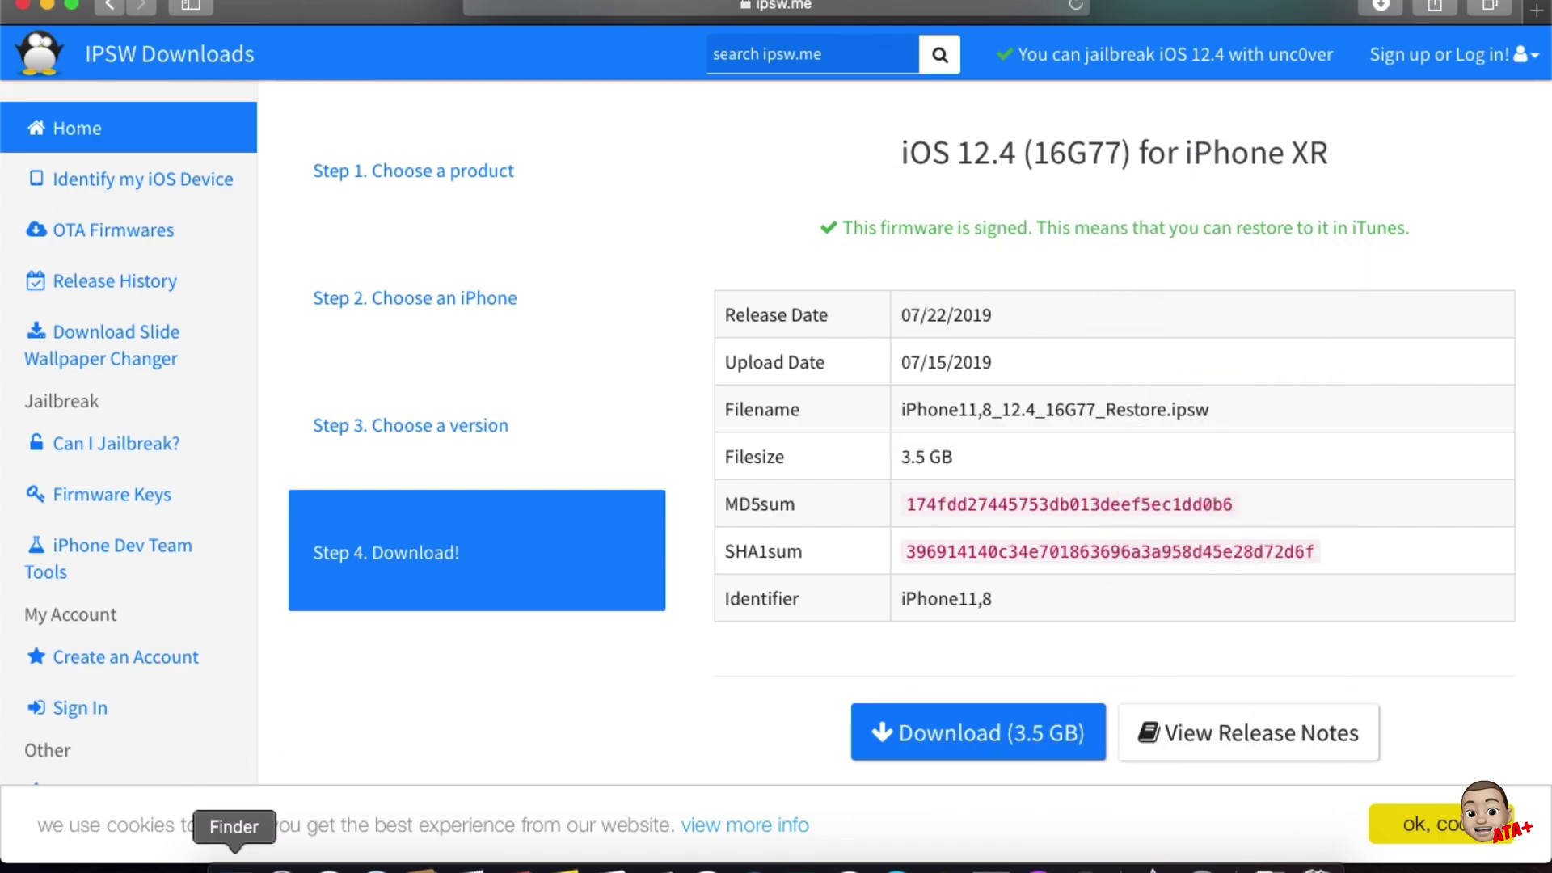
mouse_move(48, 5)
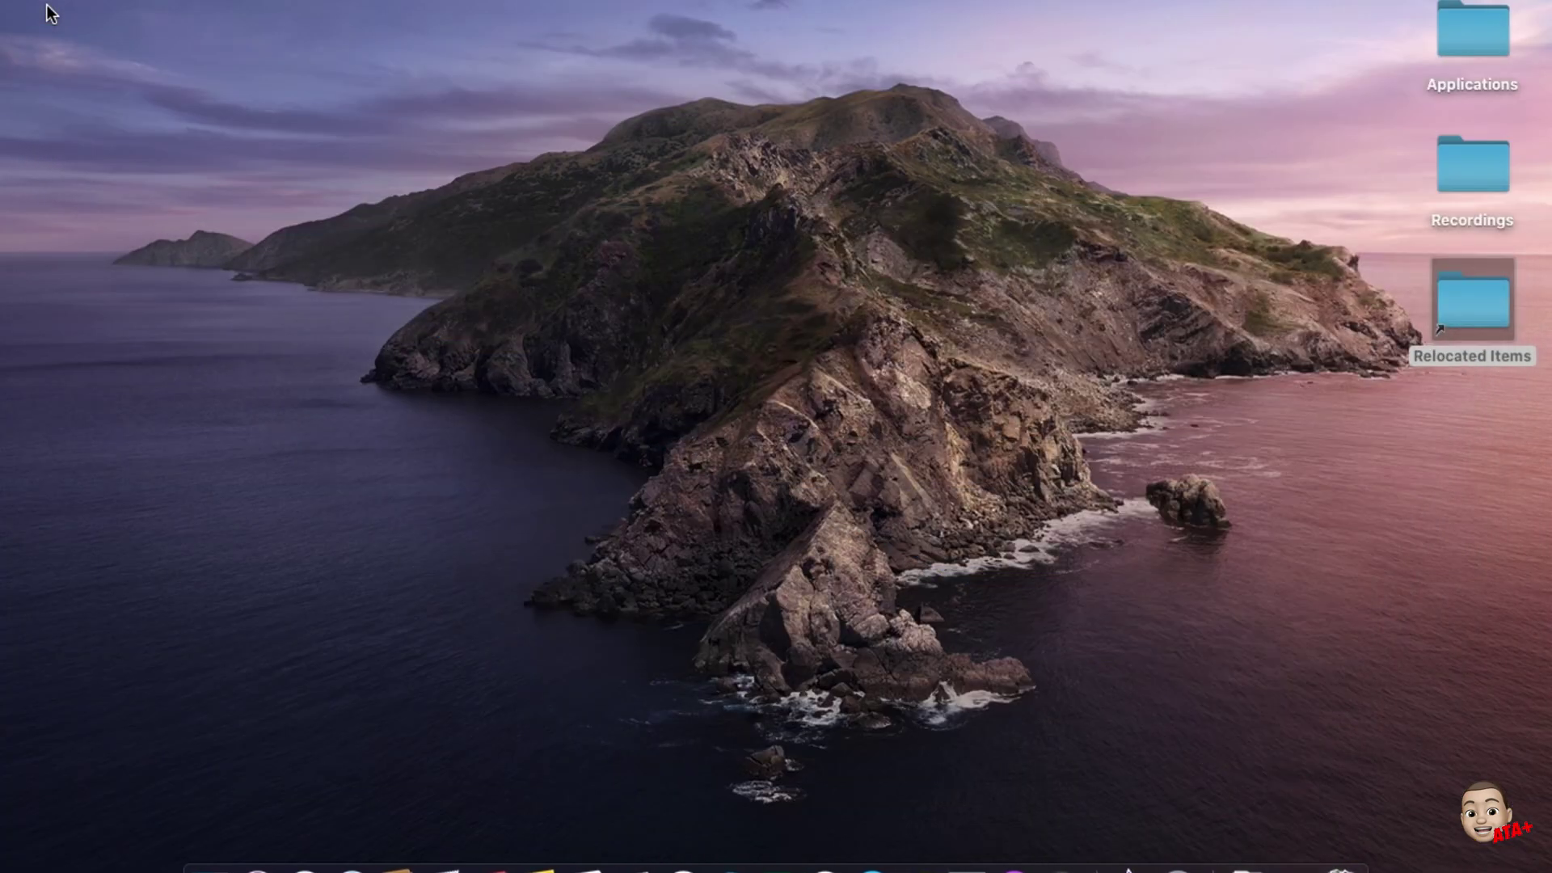
click(1272, 865)
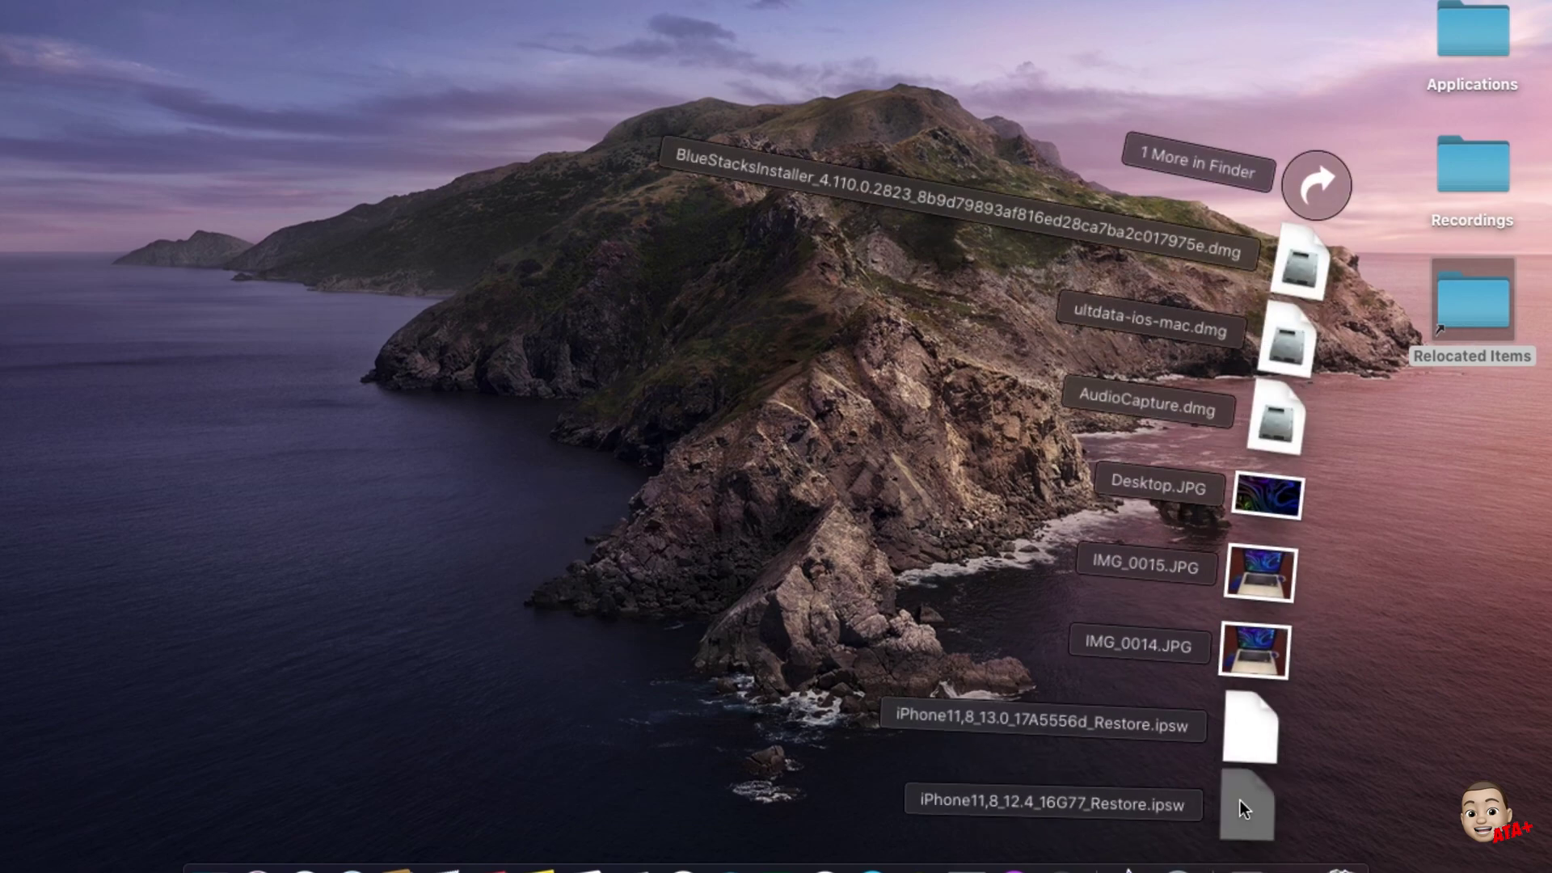
click(1426, 712)
drag(1261, 789, 1401, 547)
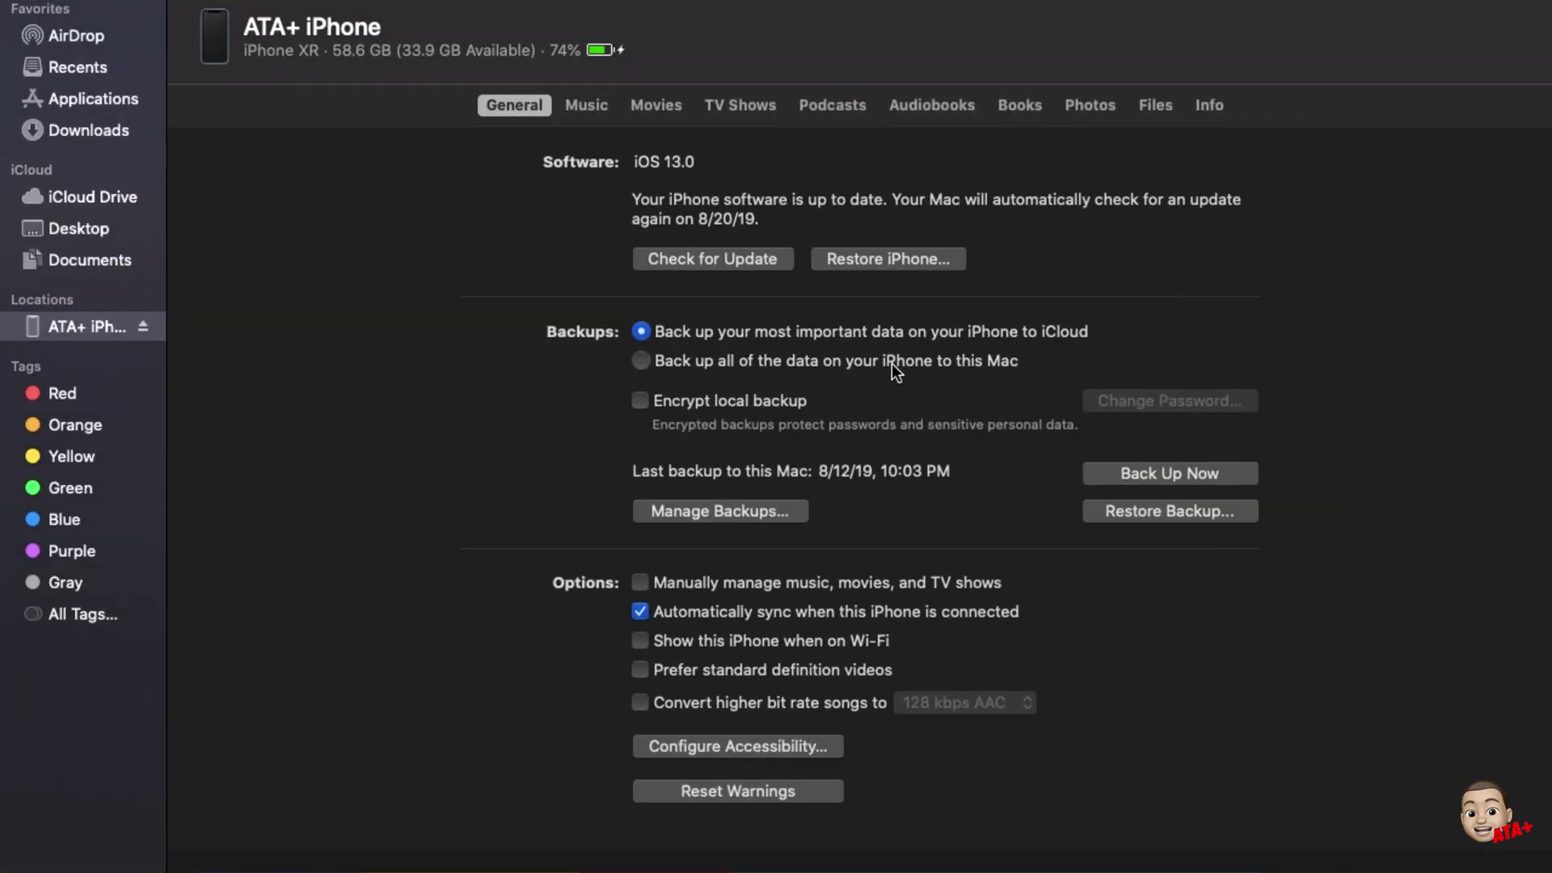
Choose Restore iPhone… on the iPhone XR's General page, bringing up the Find My alert.
click(865, 266)
click(865, 261)
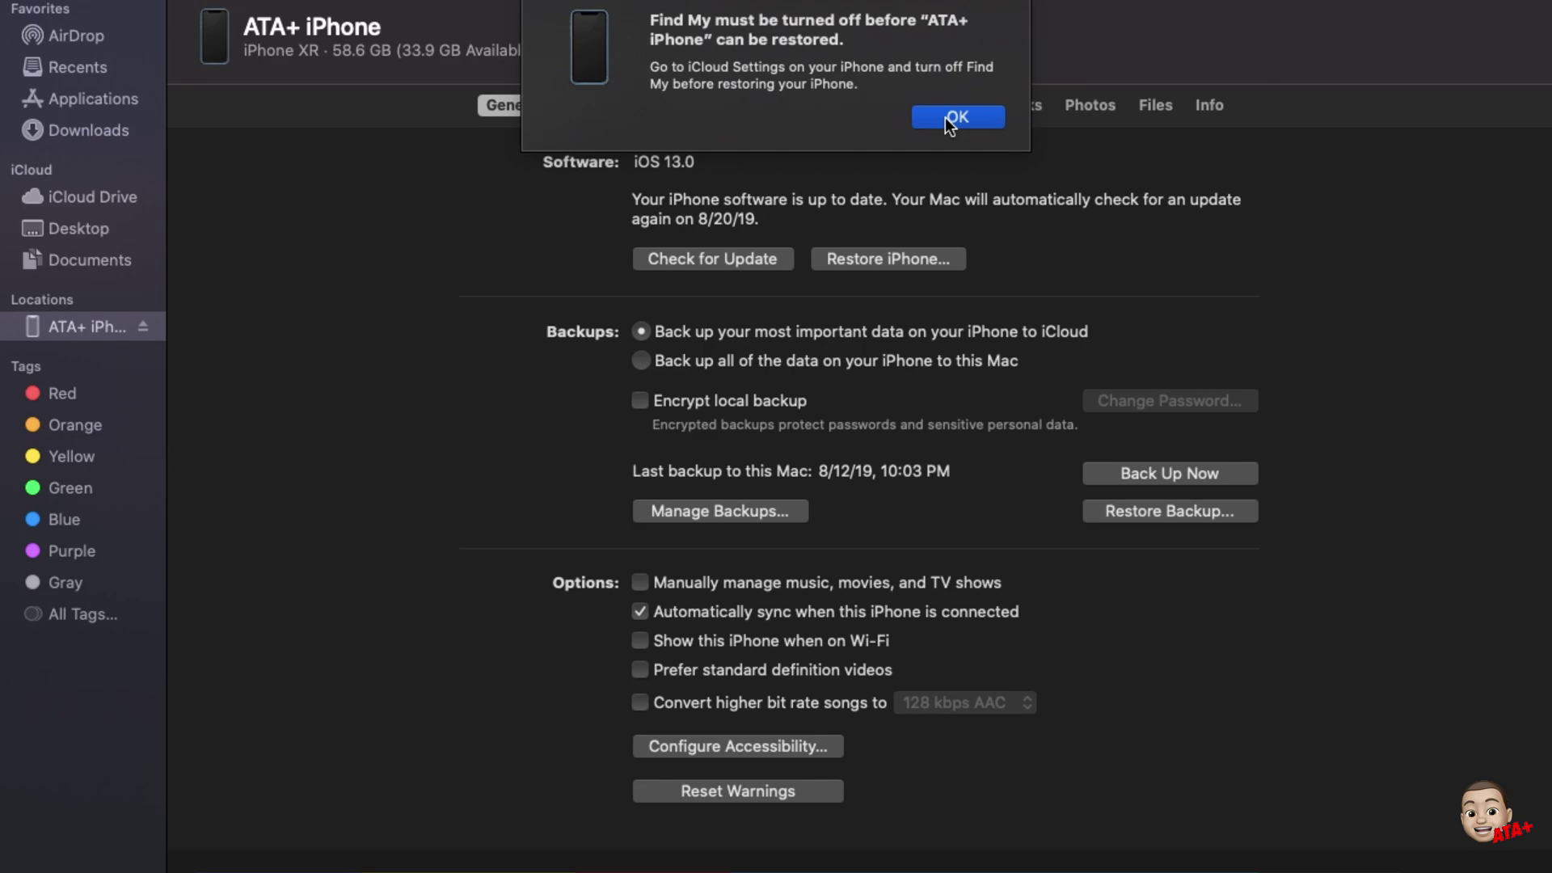
Dismiss the 'Find My must be turned off' alert with OK.
click(947, 118)
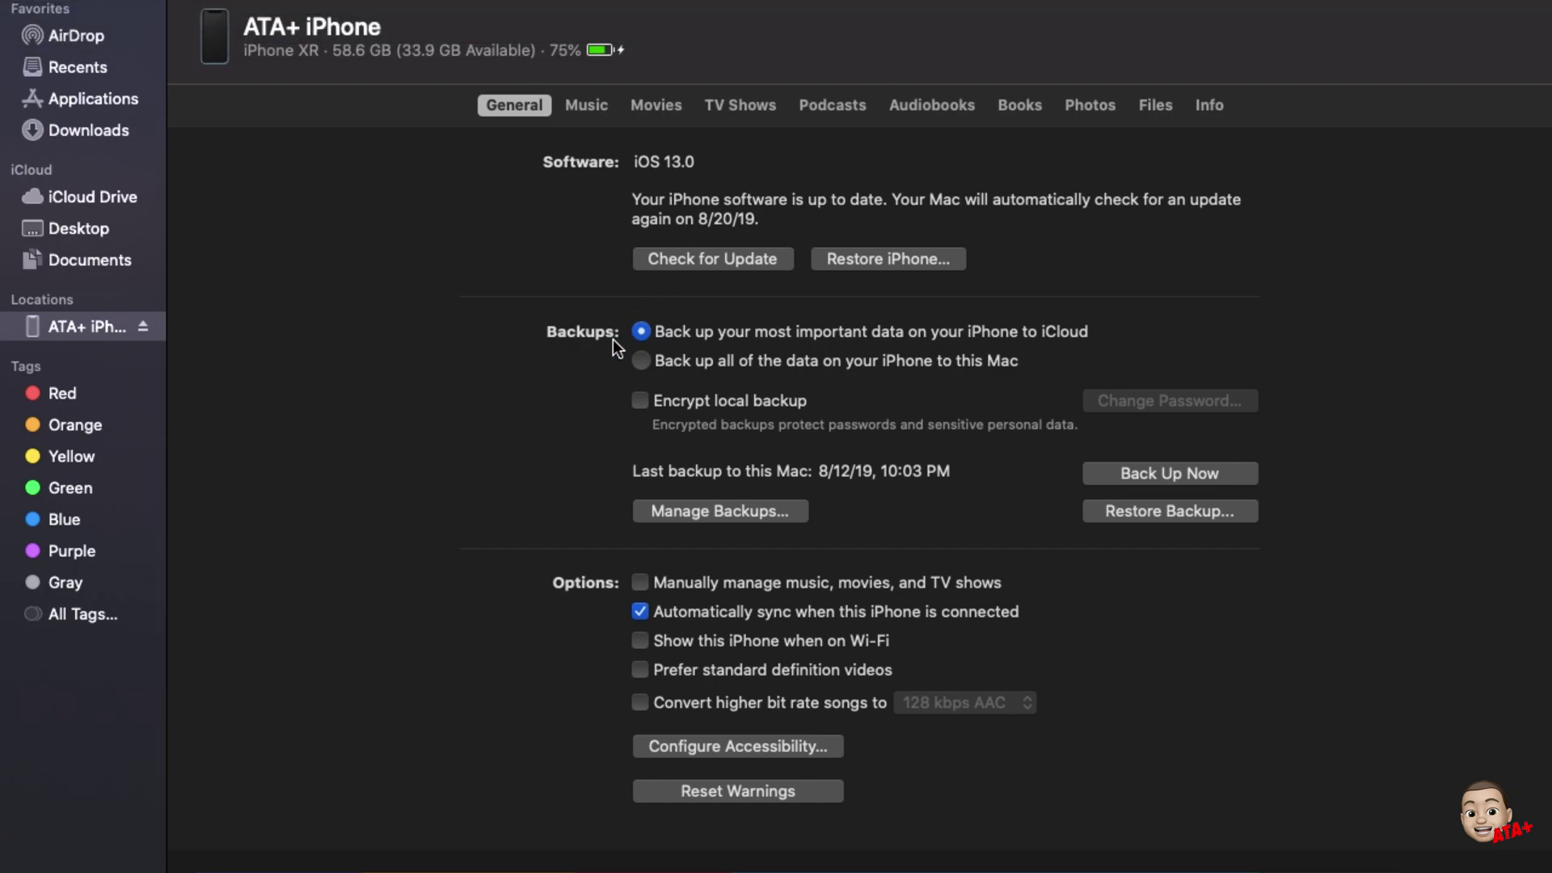
Start Restore iPhone… again and cancel the back-up-before-restore prompt.
click(859, 258)
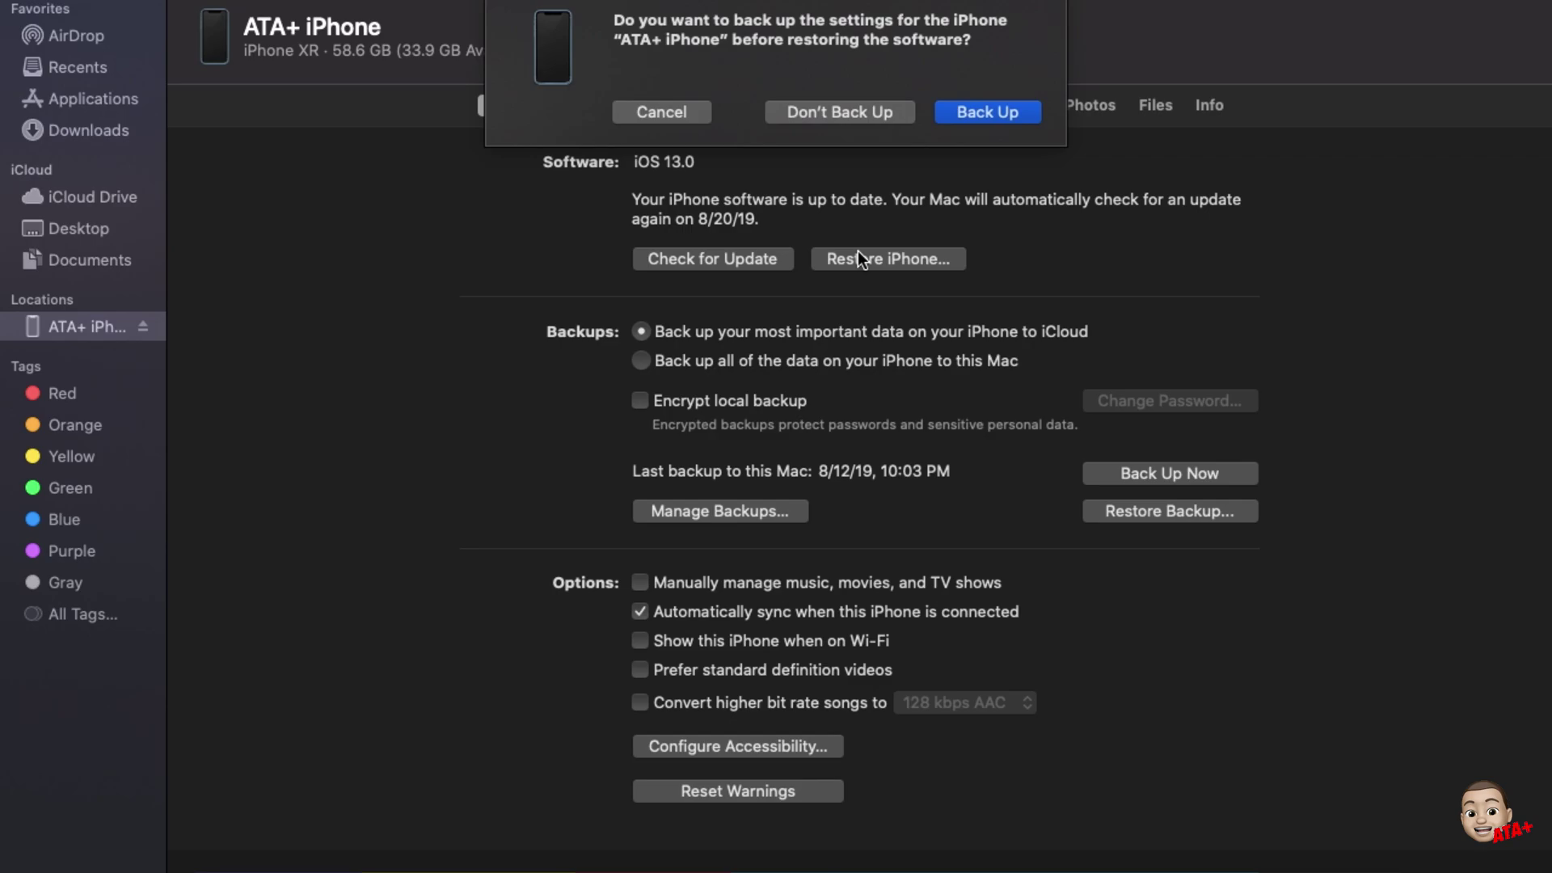
click(683, 118)
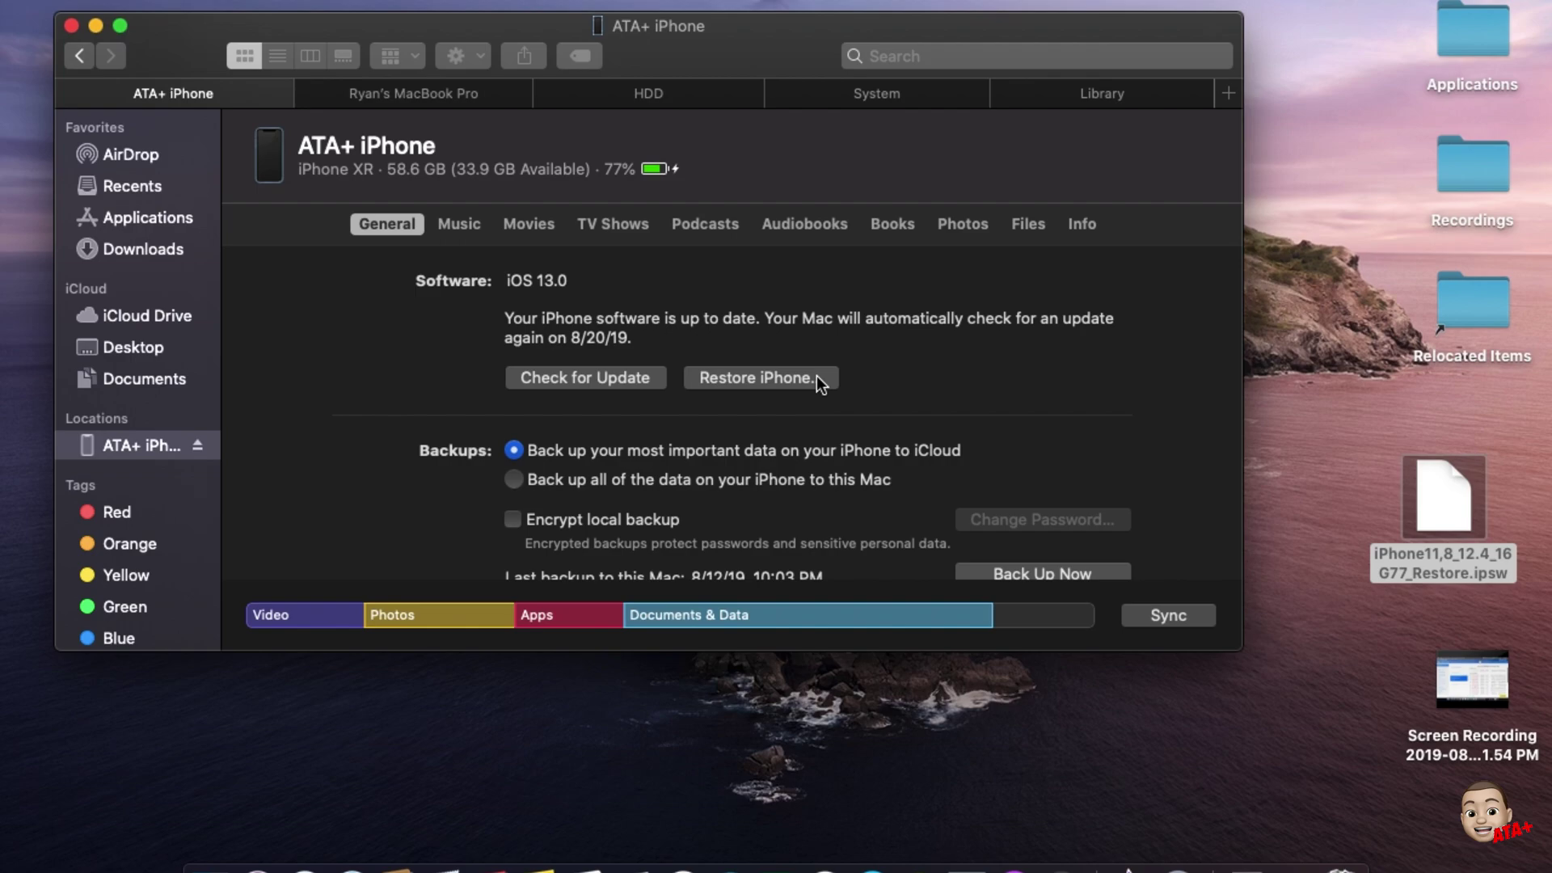
Option-click Restore iPhone… and open iPhone11,8_13.0_17A5556d_Restore.ipsw from Downloads.
click(817, 379)
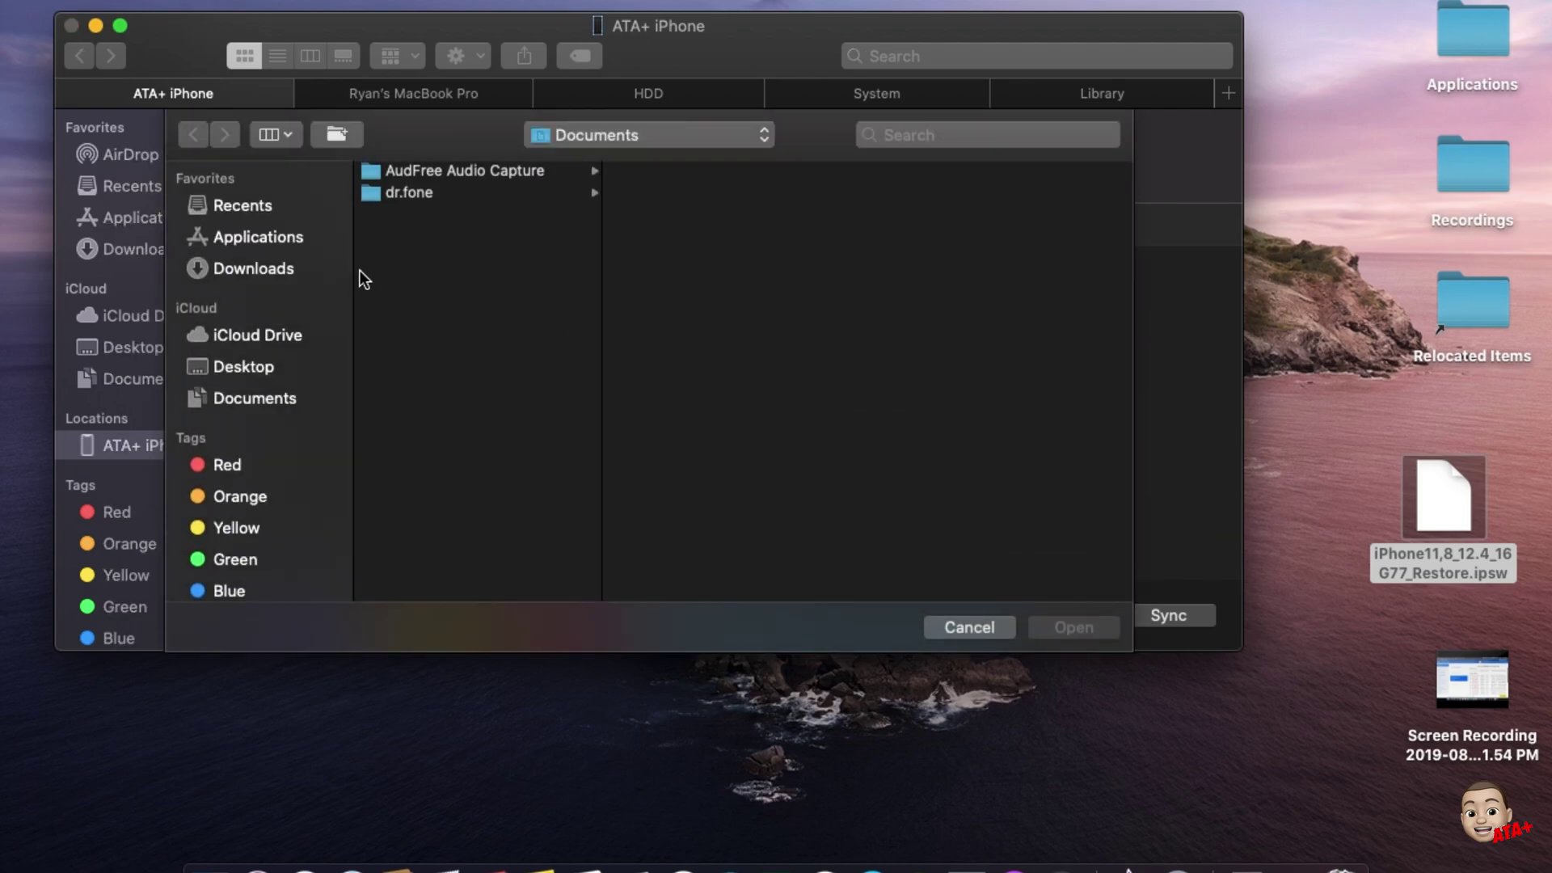
click(231, 212)
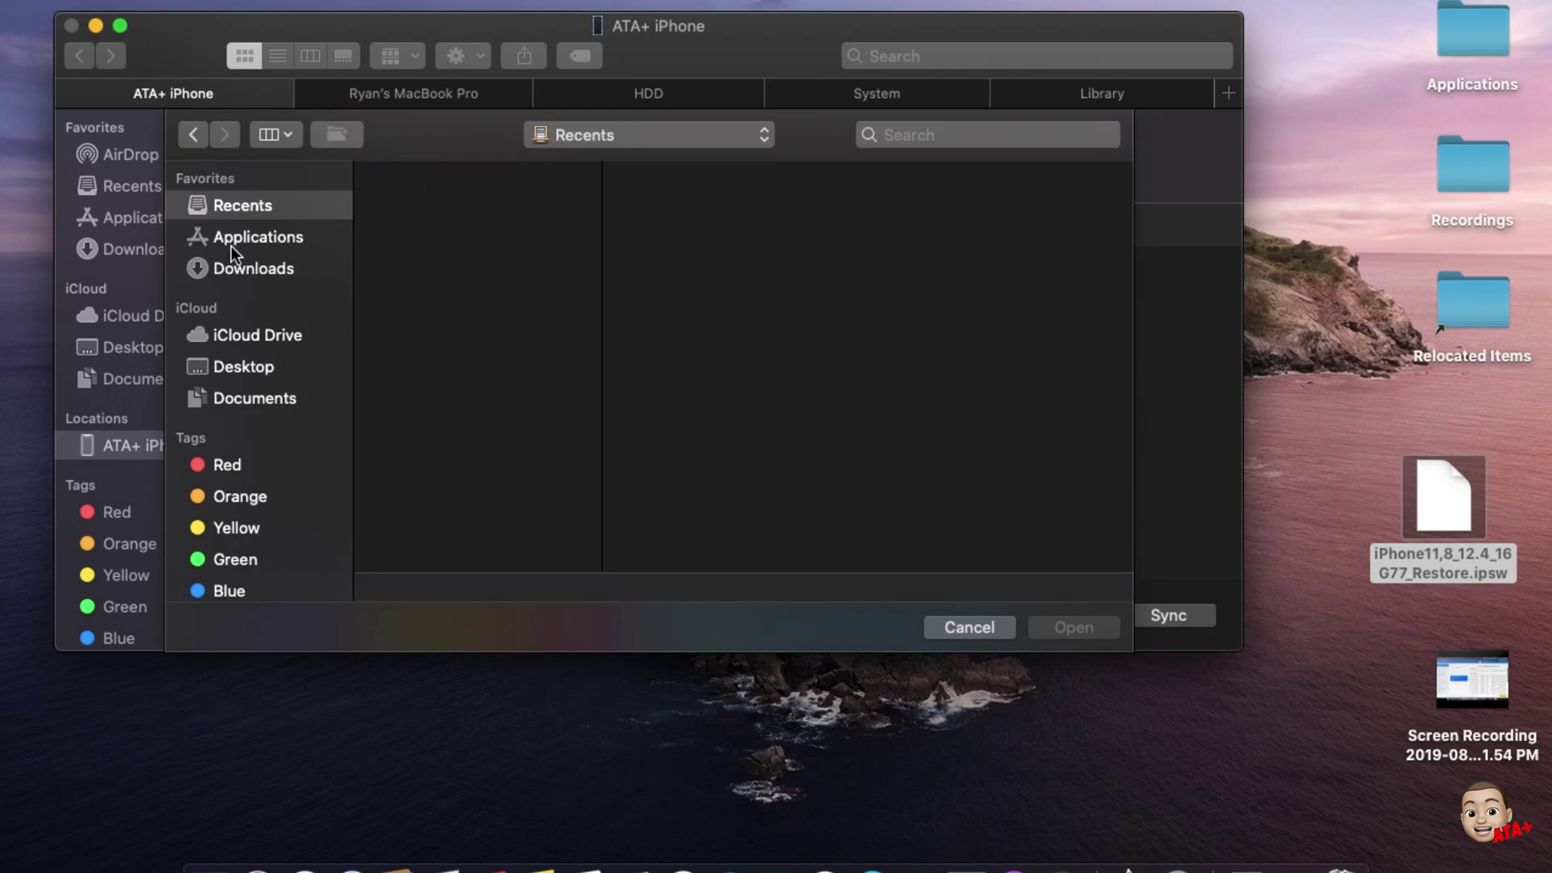
click(232, 273)
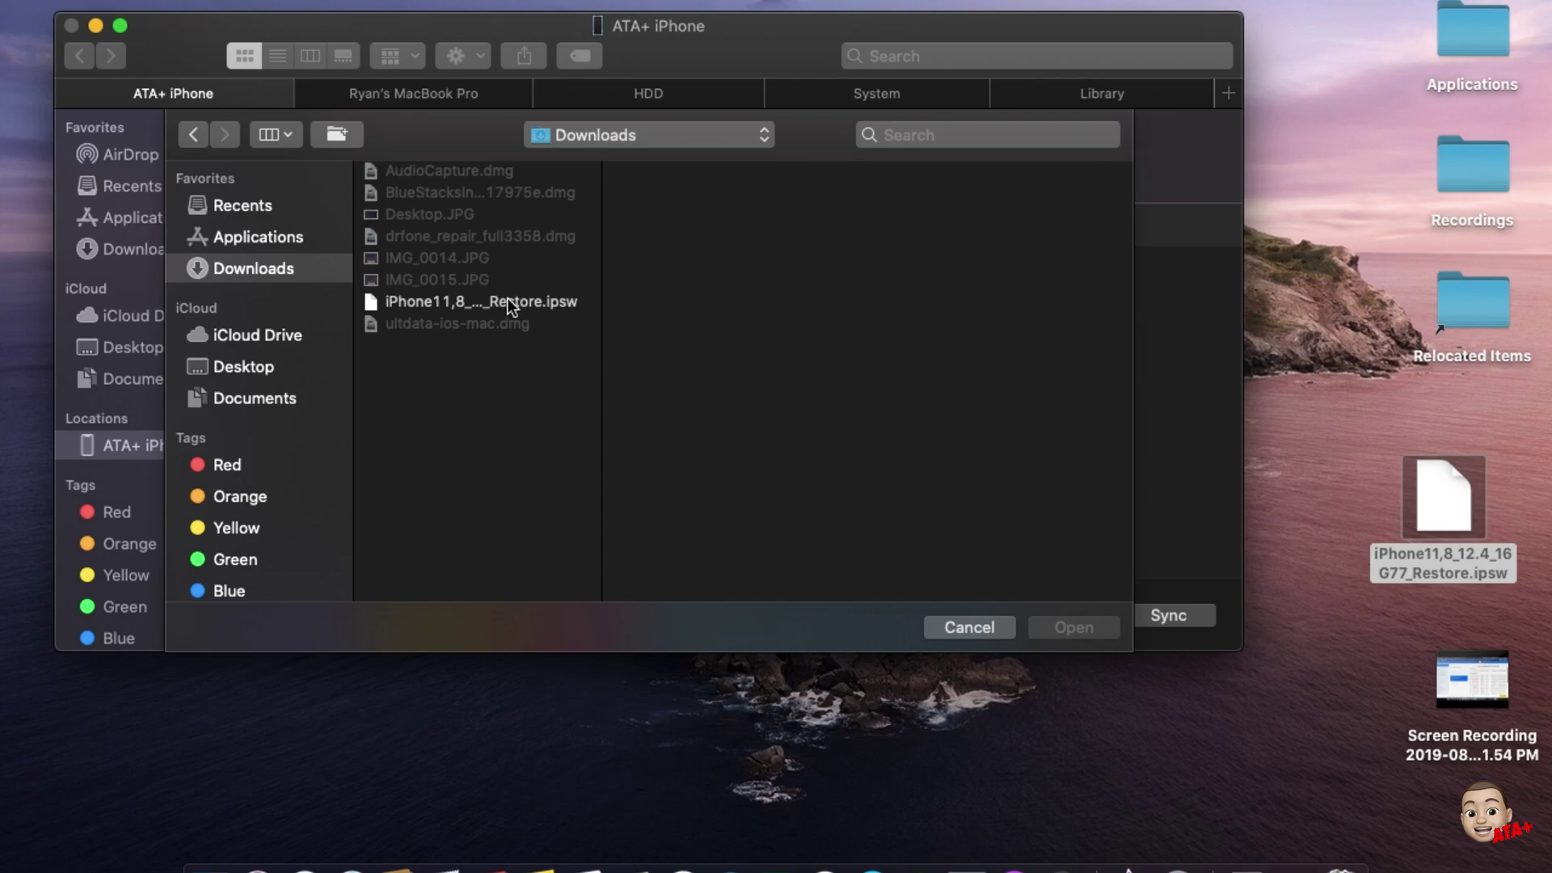
click(509, 301)
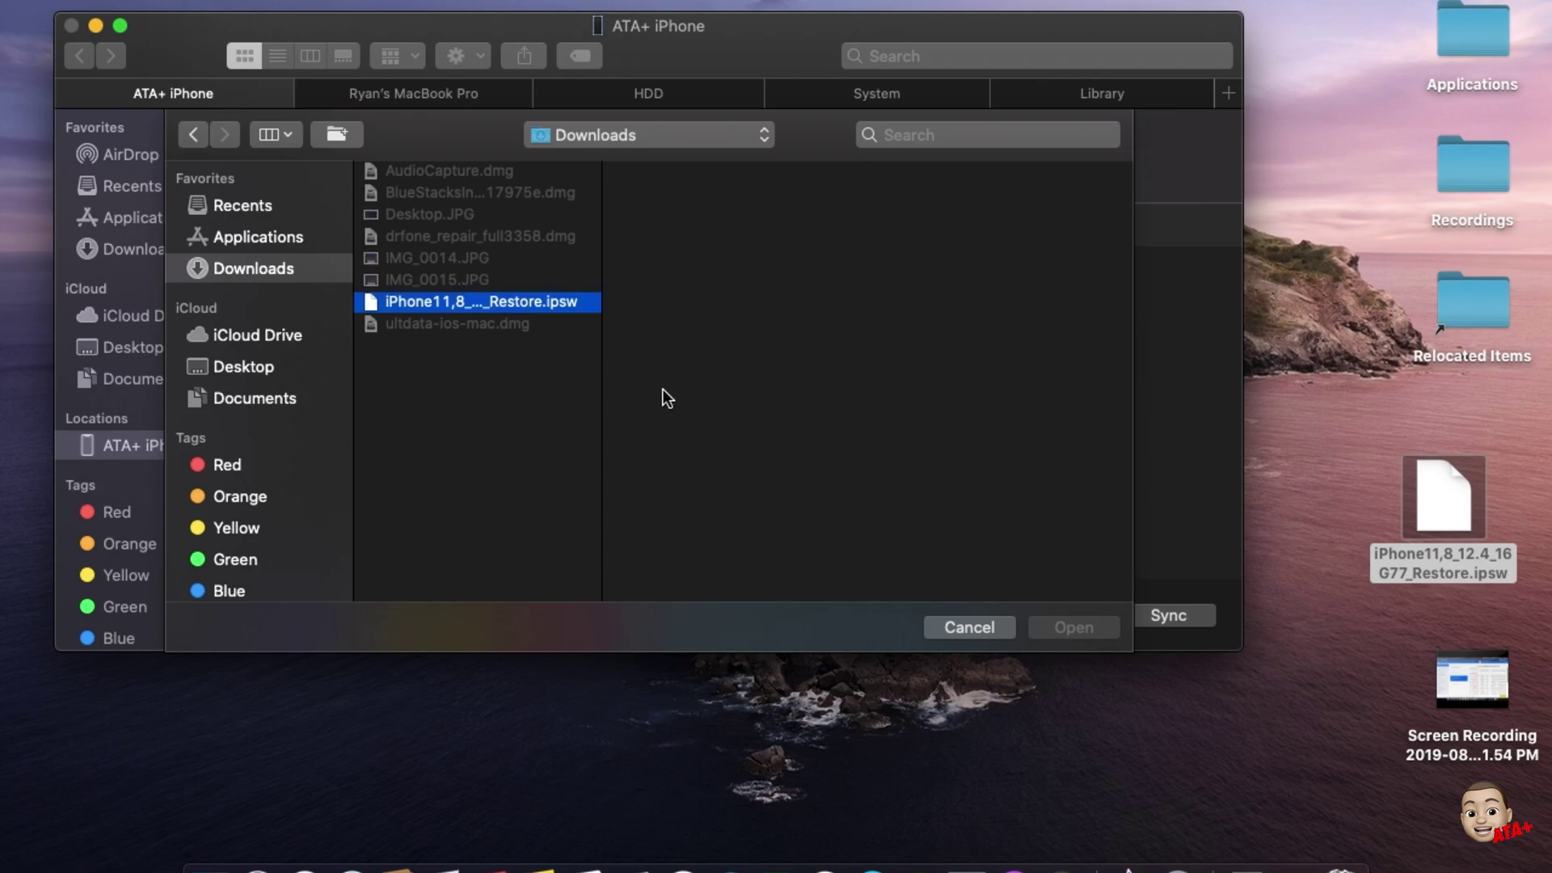
click(542, 303)
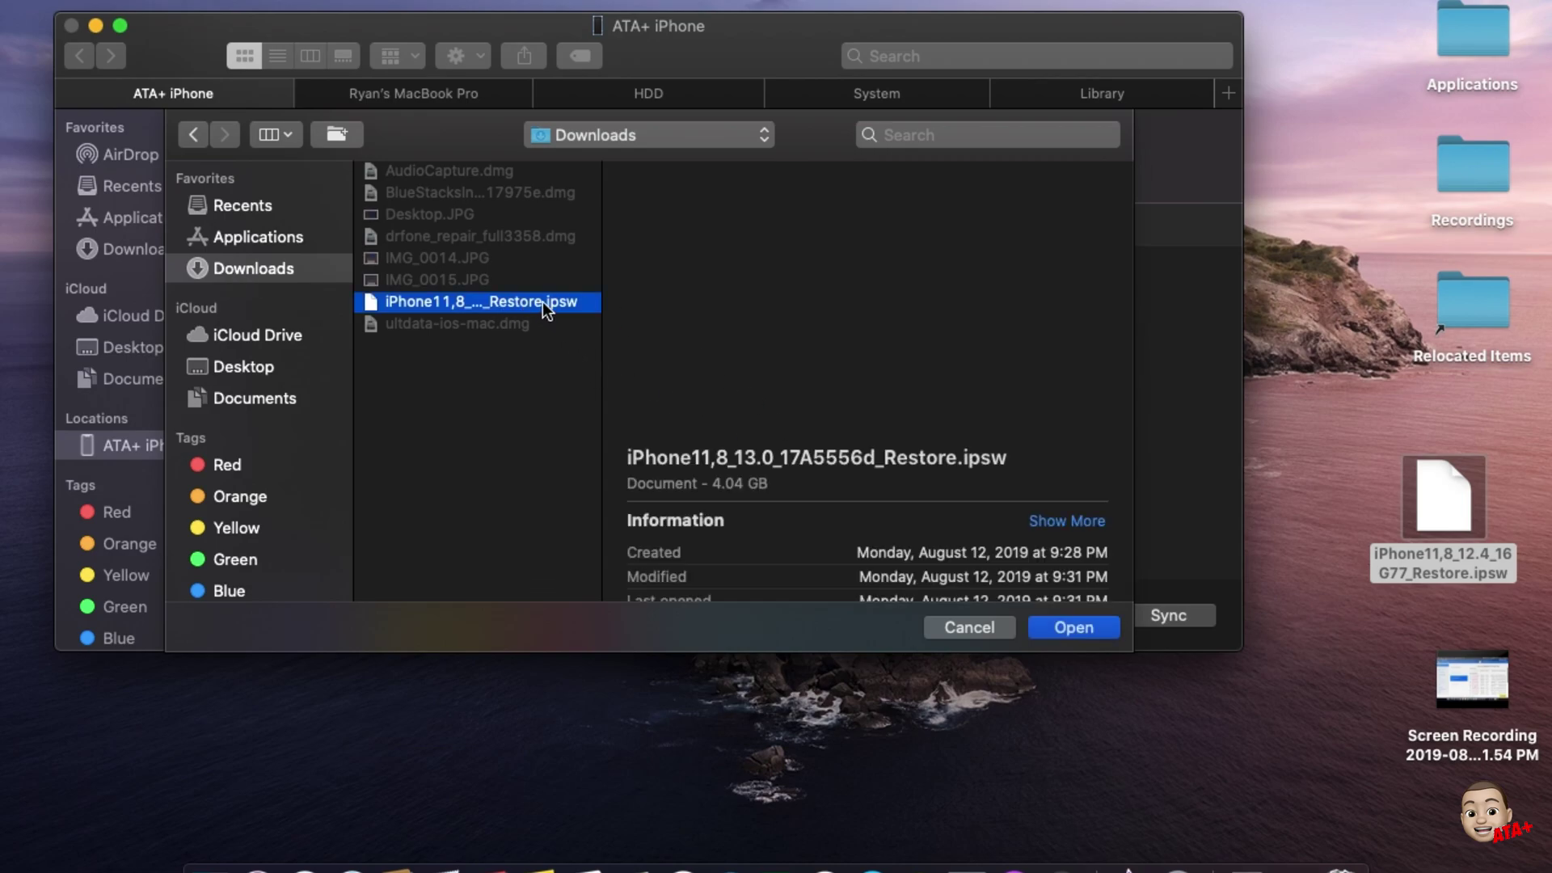
click(1069, 628)
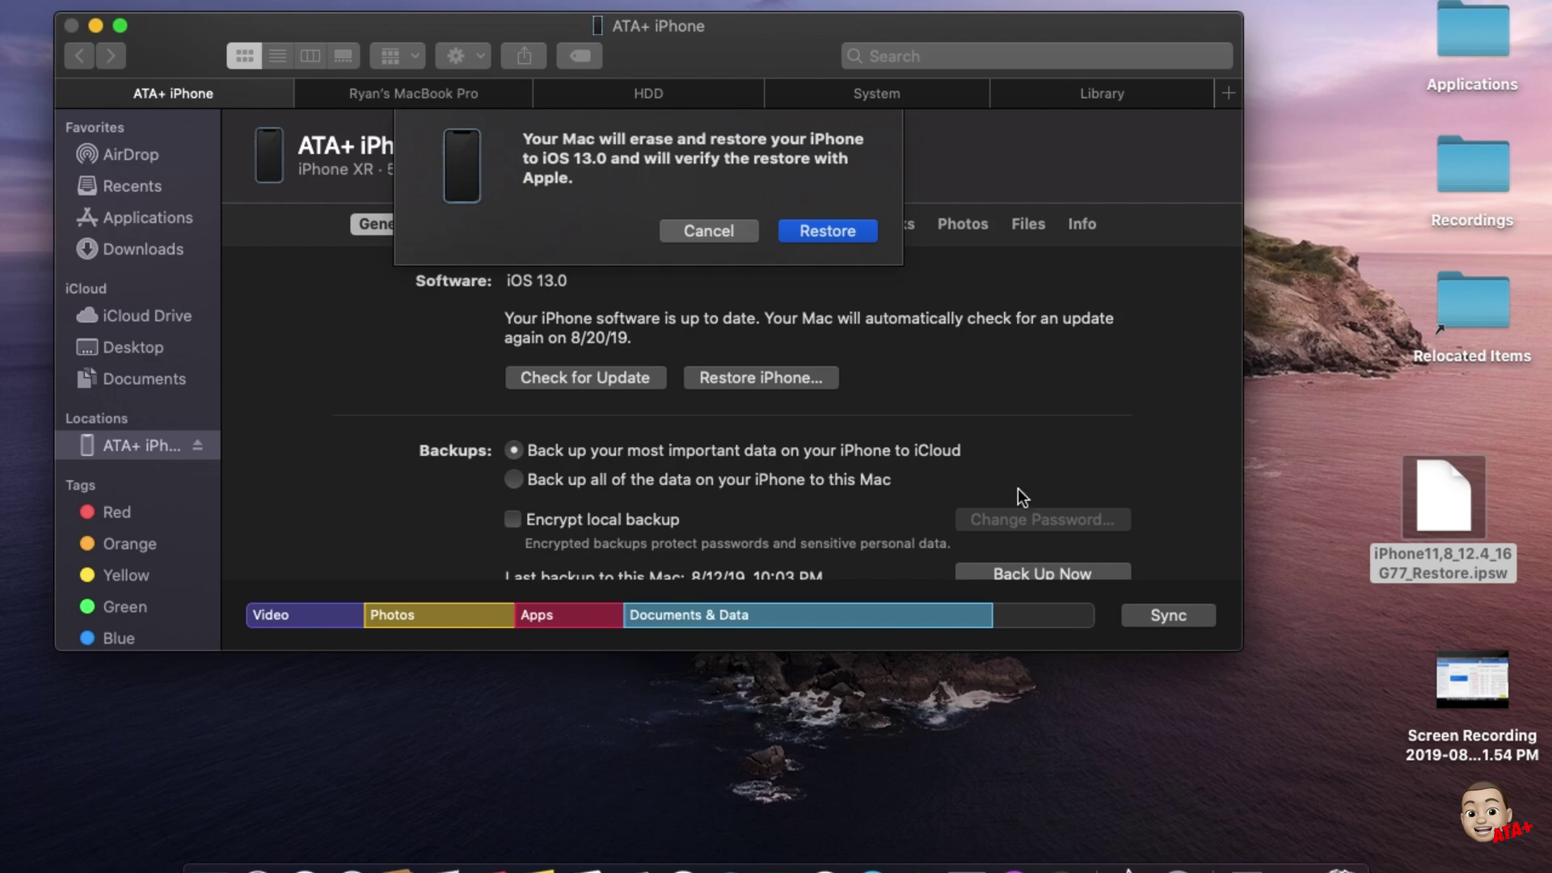
Confirm erasing and restoring the iPhone to iOS 13.0 with Restore.
click(846, 232)
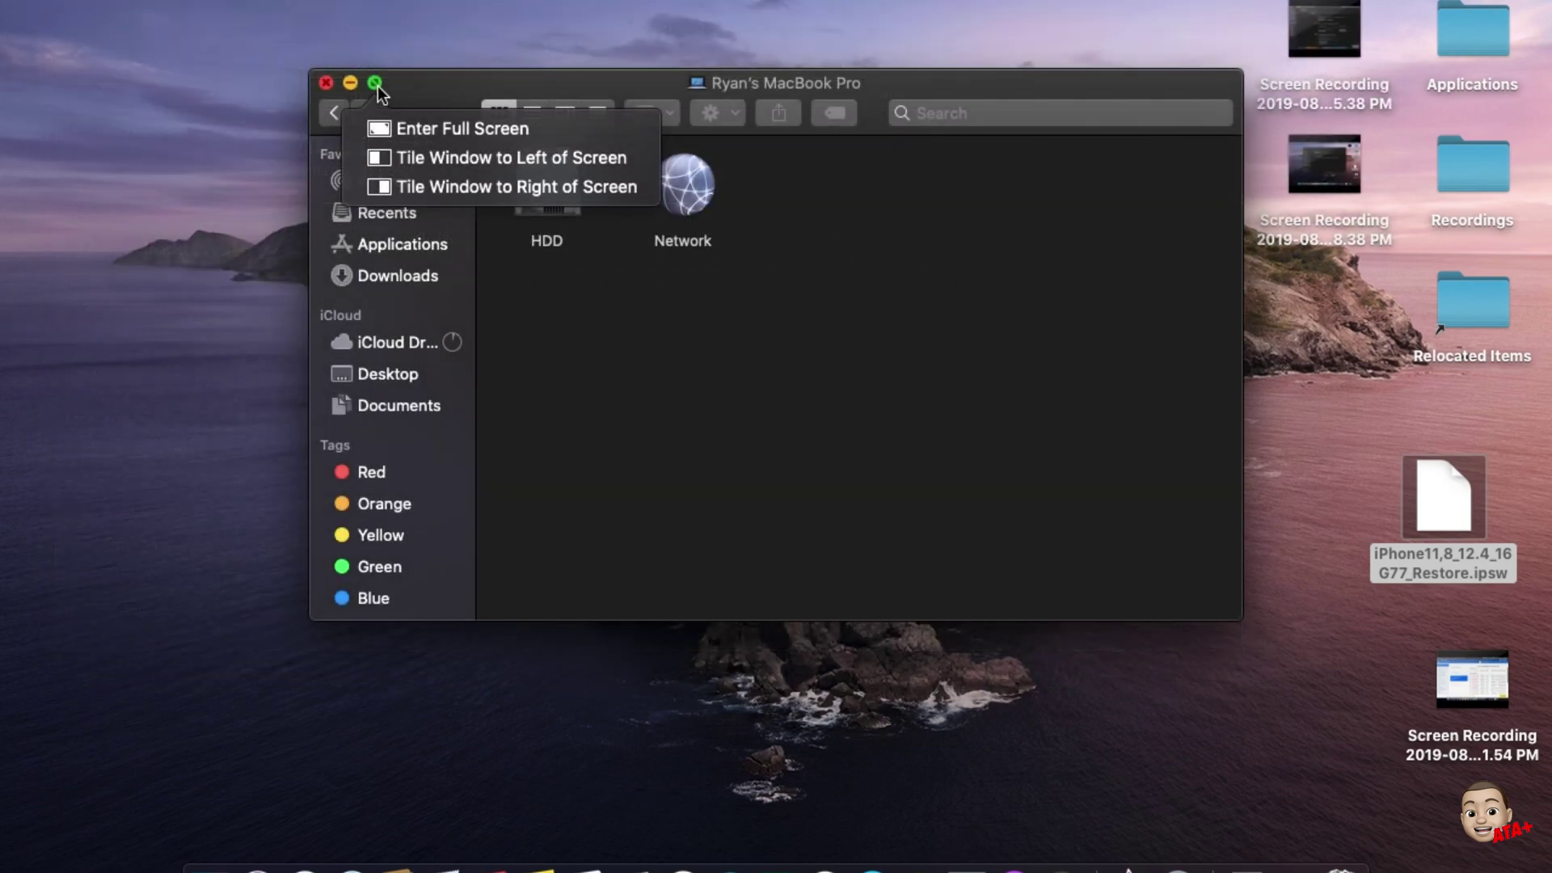
Make the Finder window full screen and wait for 'iPhone' to return under Locations.
click(374, 83)
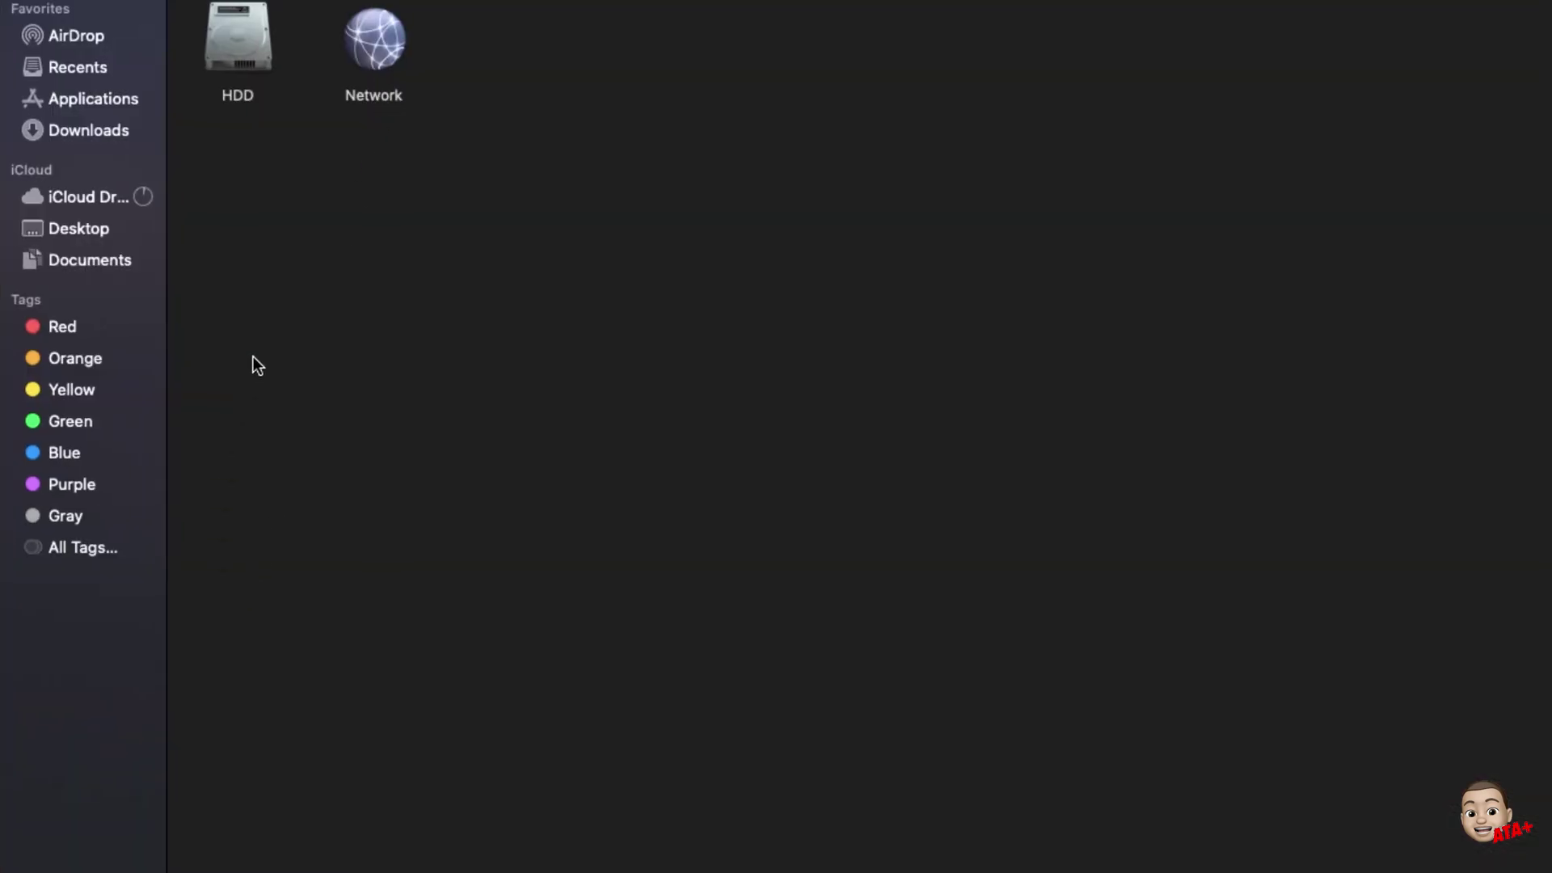
mouse_move(724, 1)
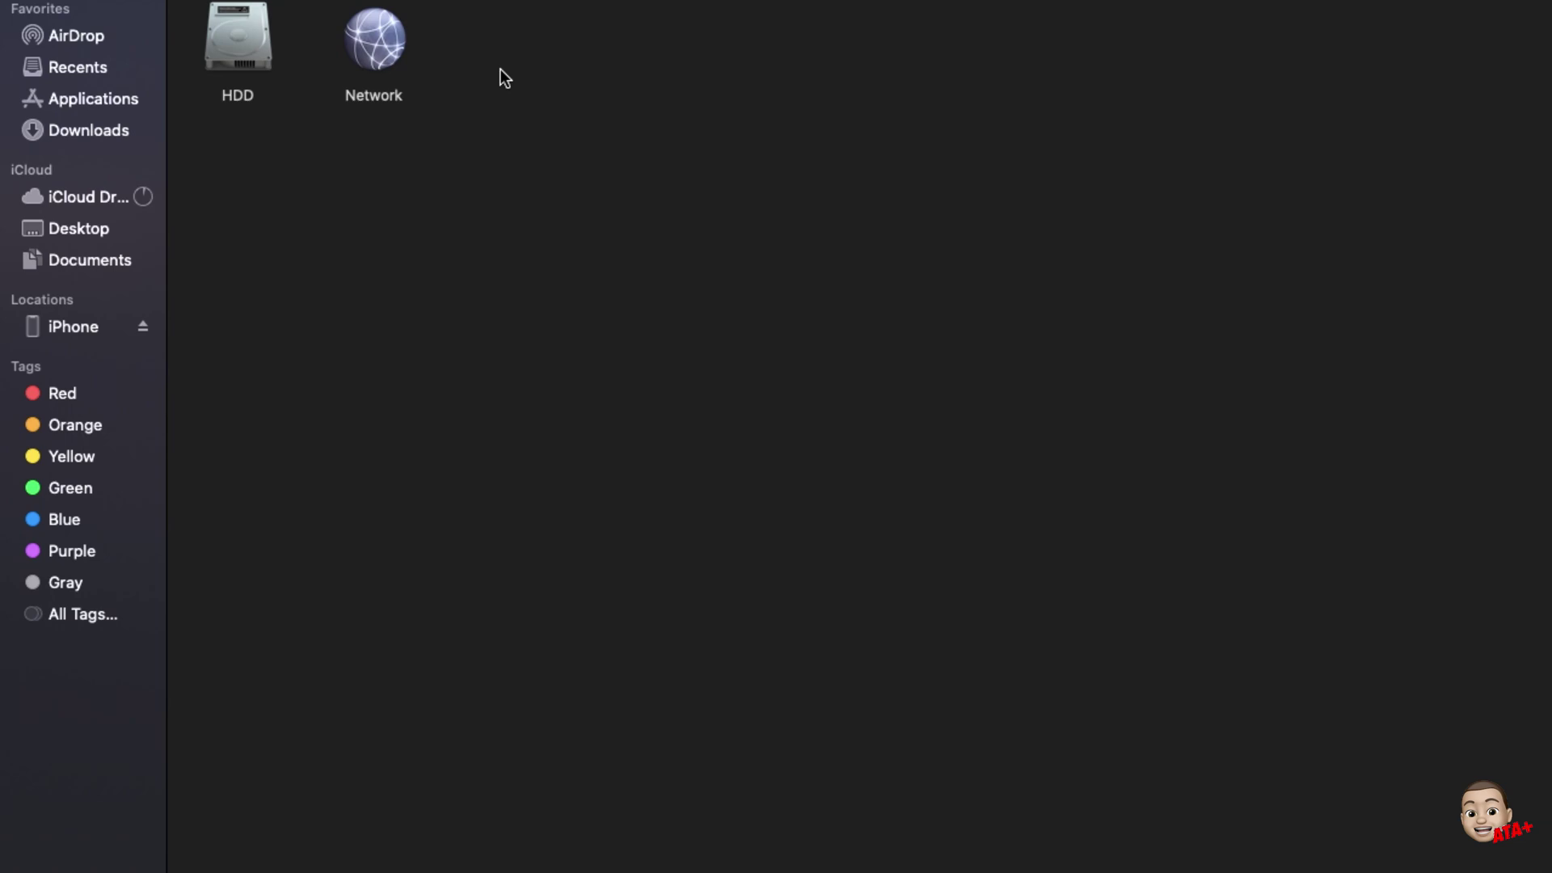
Select the restored iPhone in the sidebar and trust this computer to reach its welcome setup.
click(76, 333)
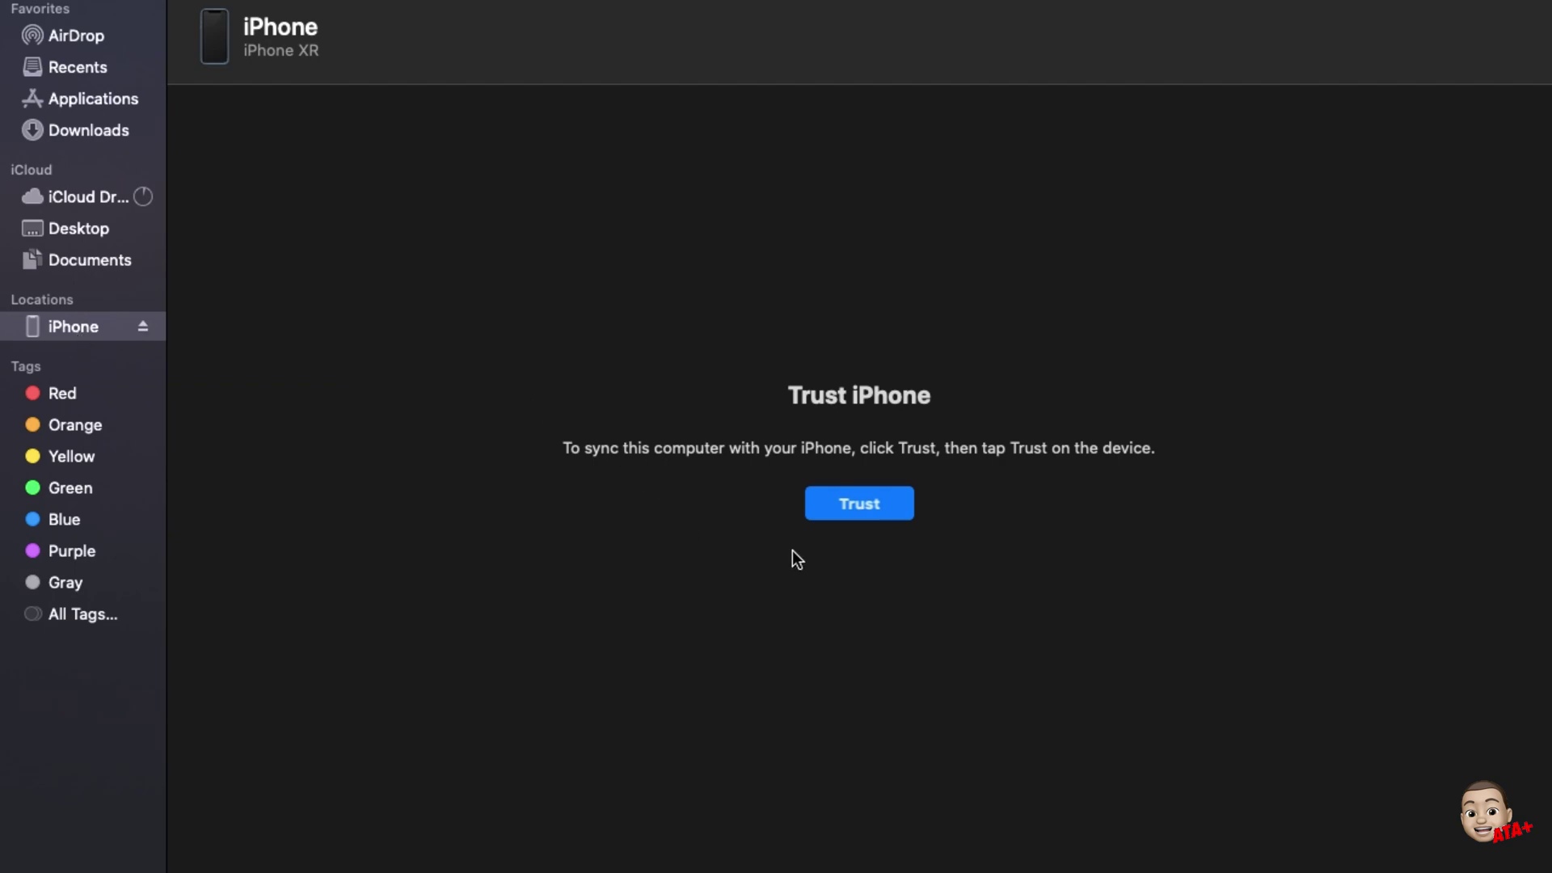
click(852, 510)
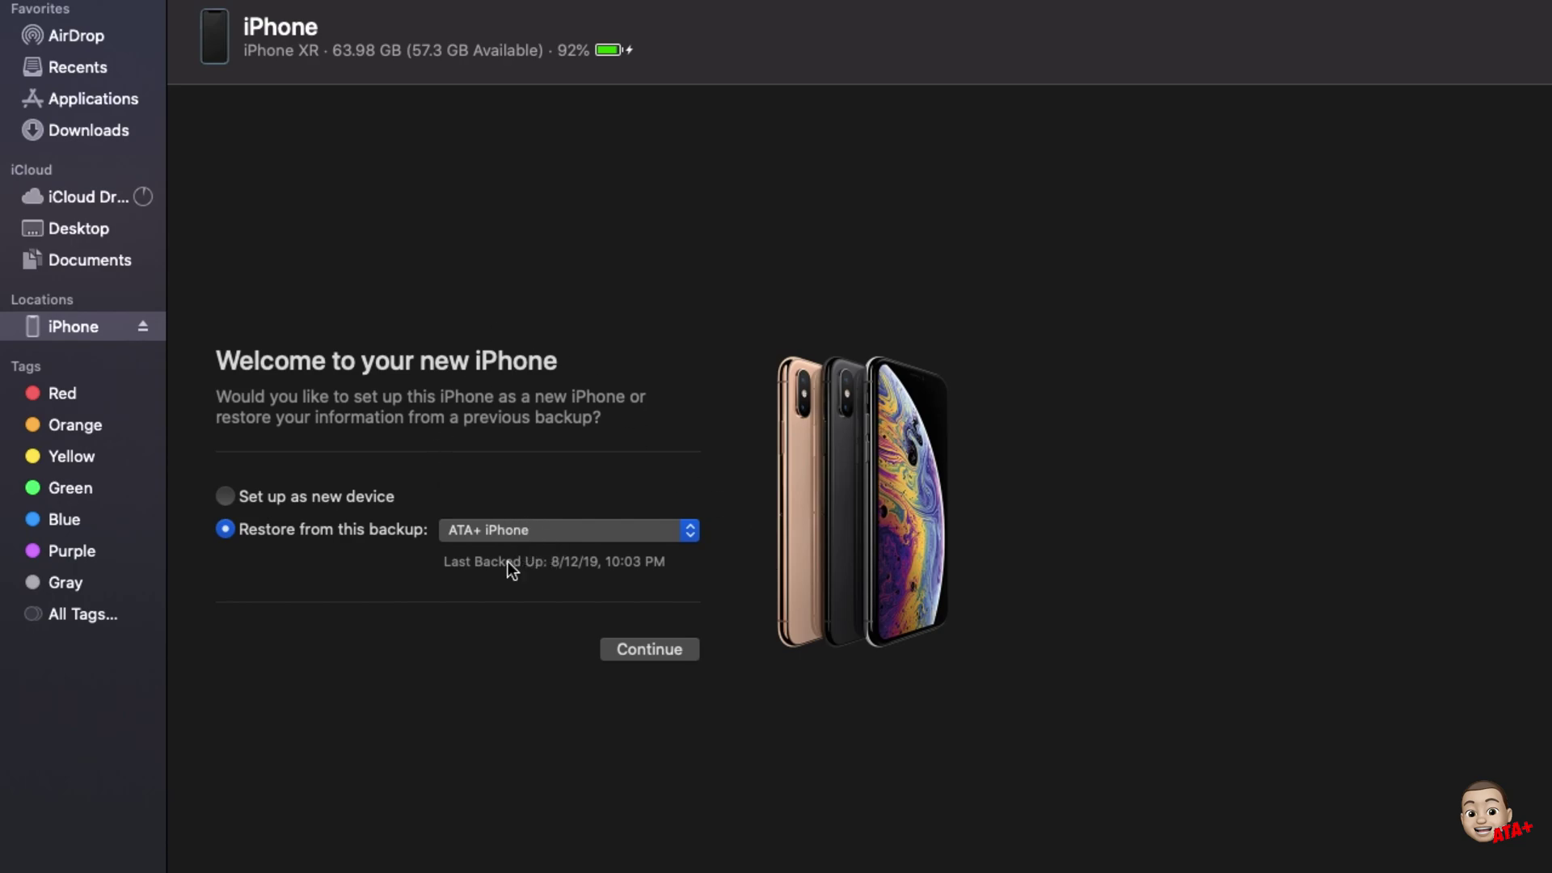
Choose 'Restore from this backup' with the ATA+ iPhone backup (8/12/19) selected, and continue.
click(224, 499)
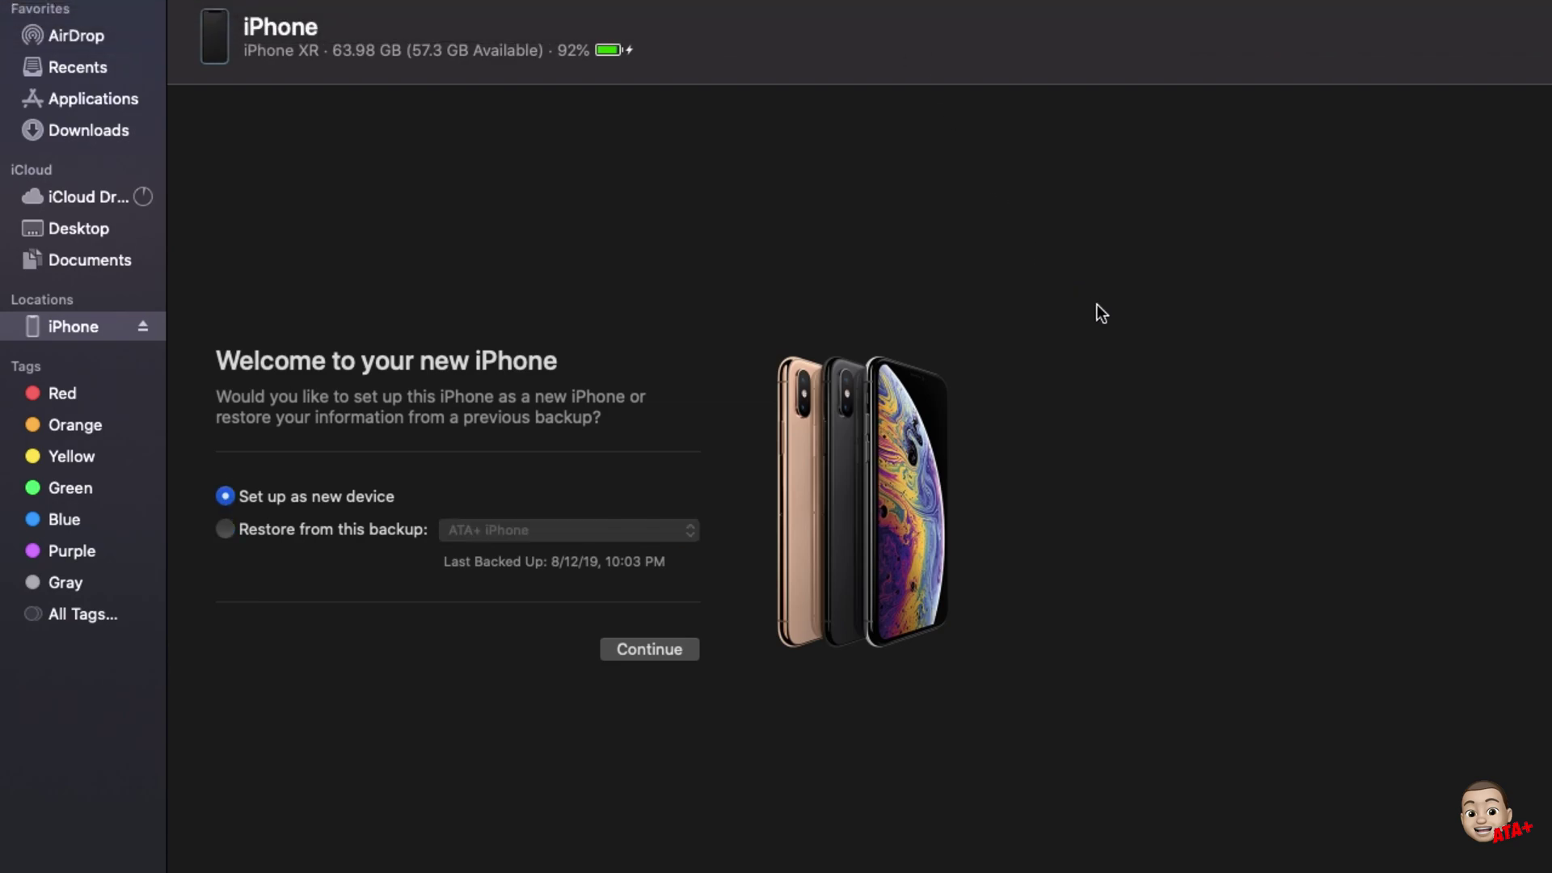
click(226, 530)
click(511, 537)
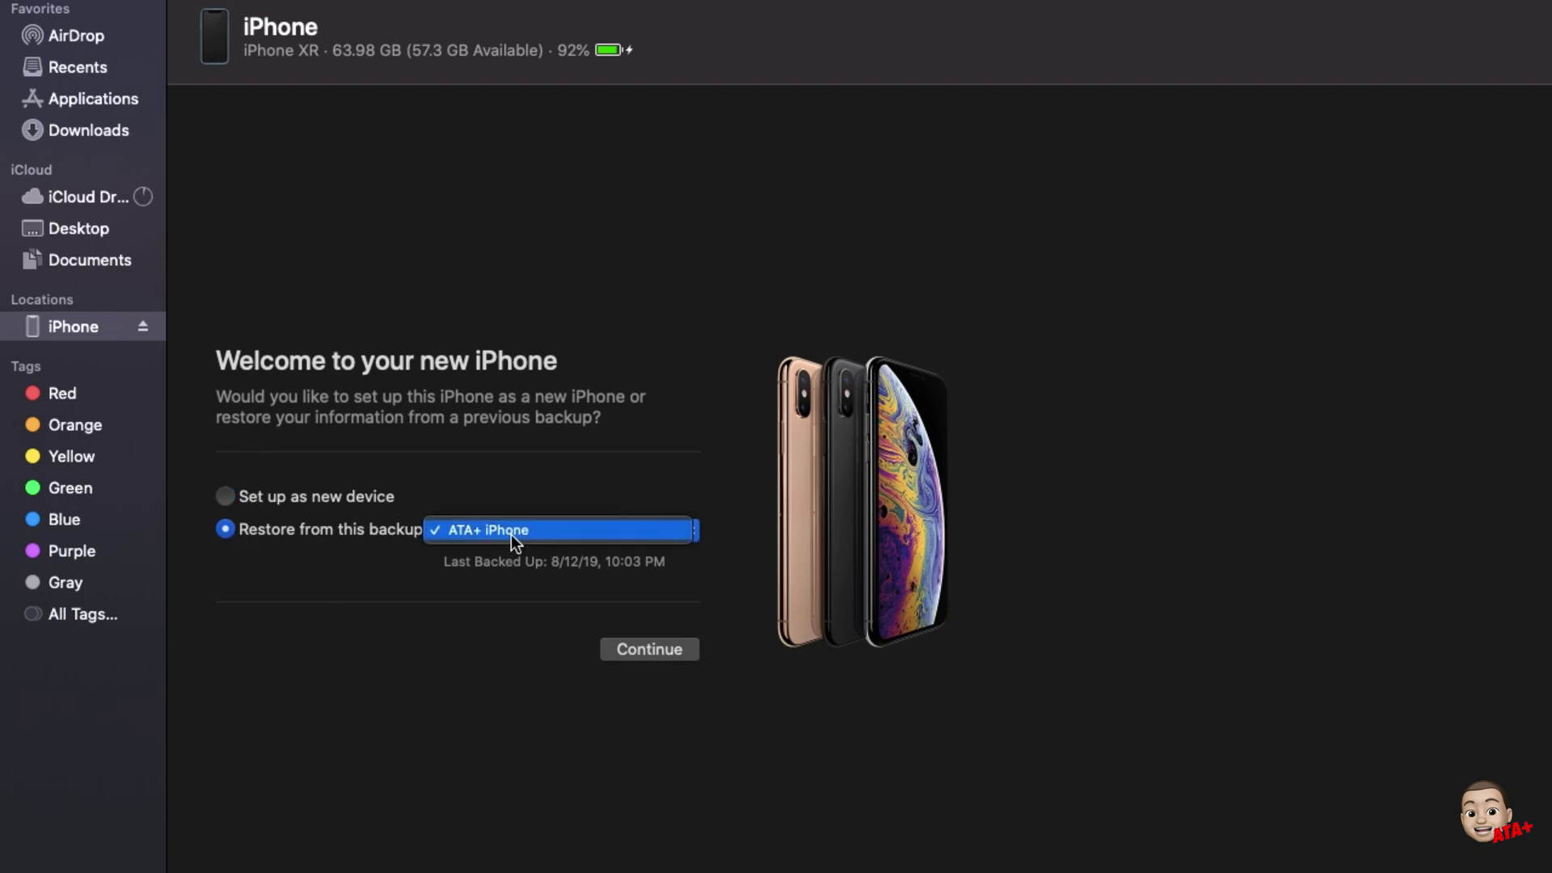
click(513, 532)
click(644, 651)
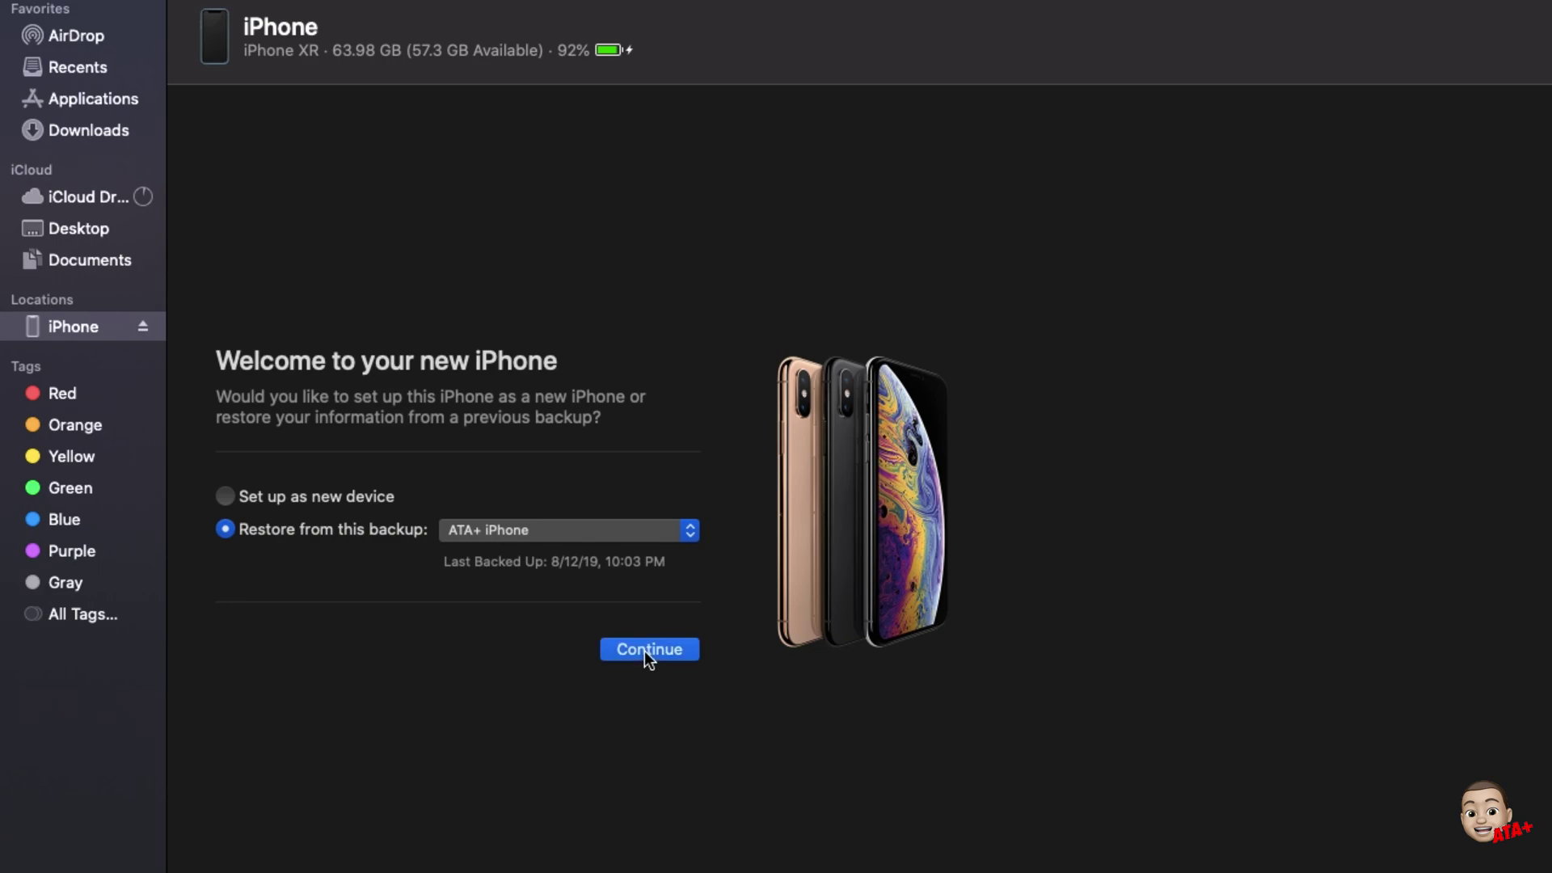